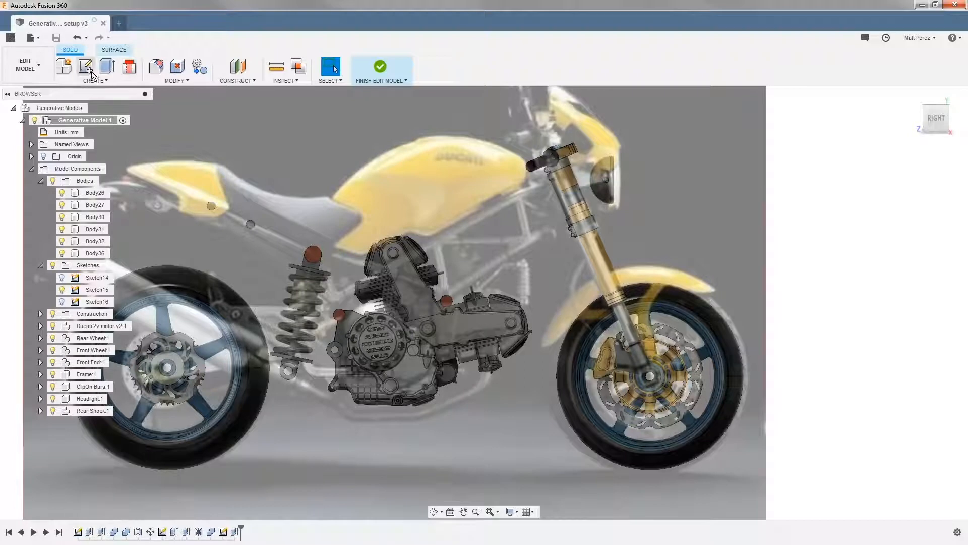
Start a sketch on the bike's side plane and draw a closed eight-sided line outline around the fuel tank
left_click(139, 329)
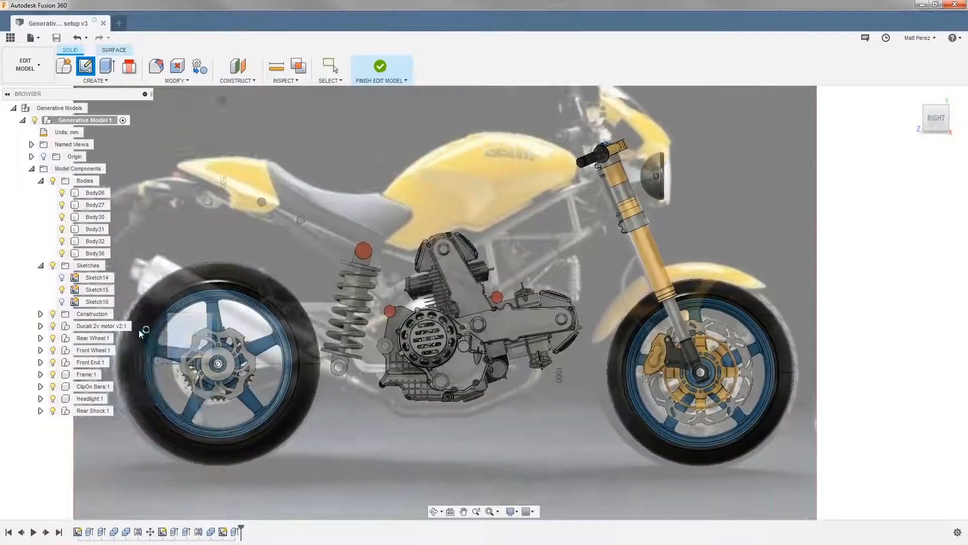
mouse_move(378, 270)
middle_mouse_down()
mouse_move(170, 279)
mouse_move(95, 329)
middle_mouse_up()
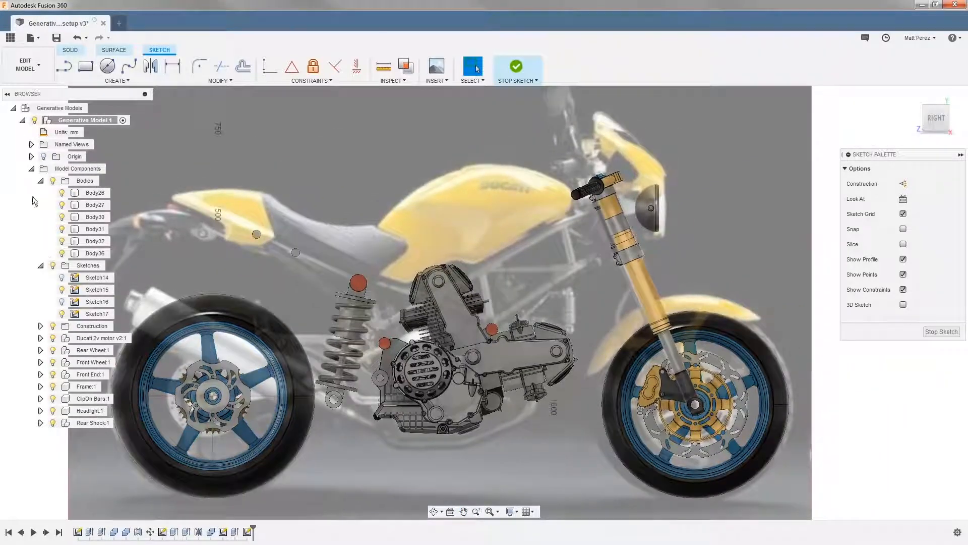
left_click(65, 67)
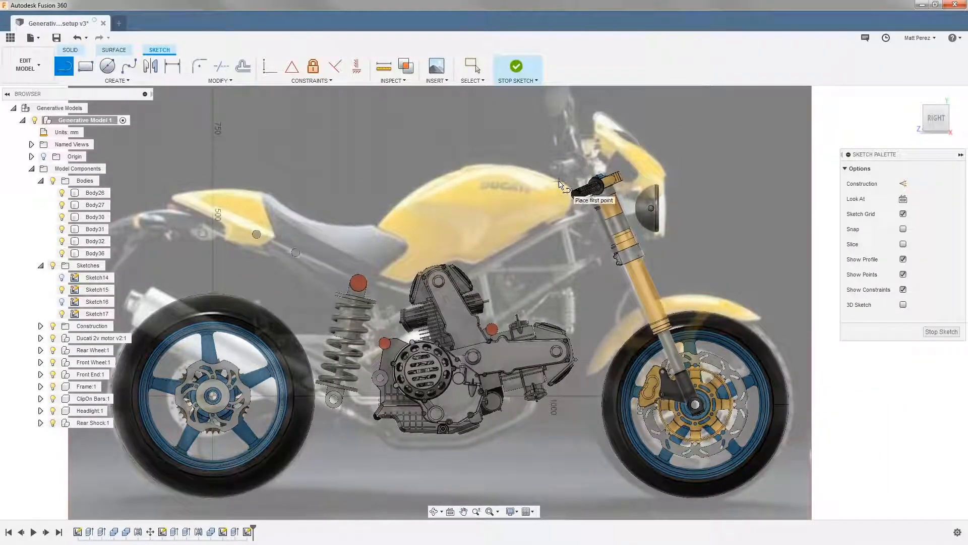
left_click(558, 181)
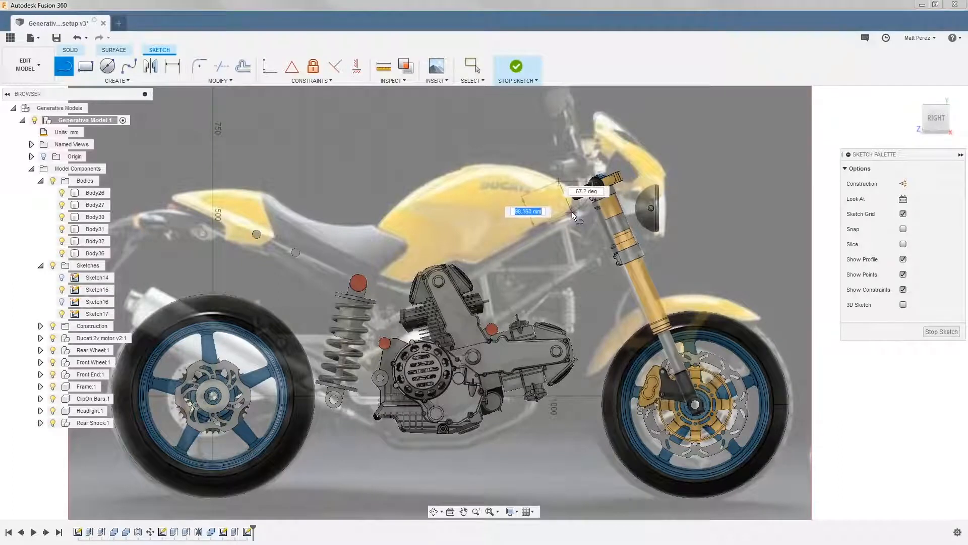
left_click(572, 211)
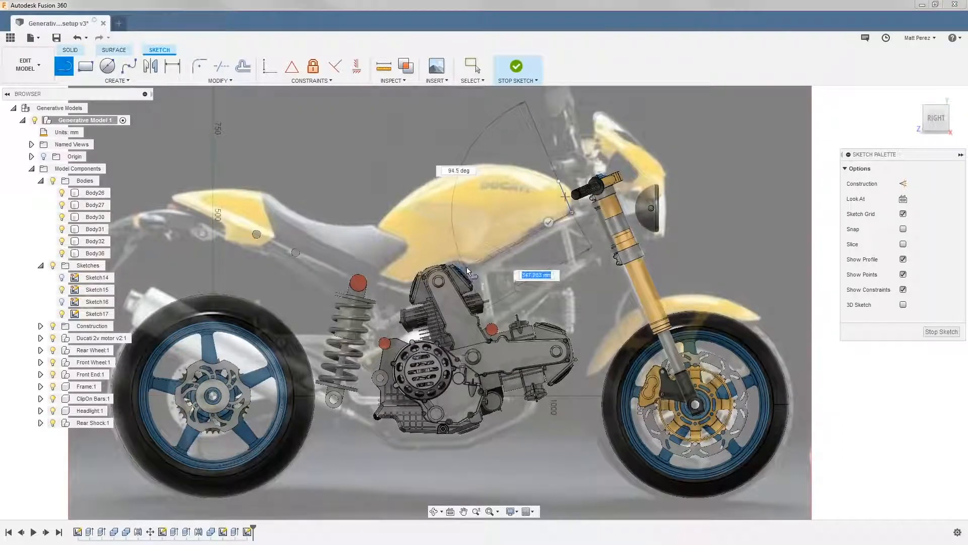
left_click(470, 268)
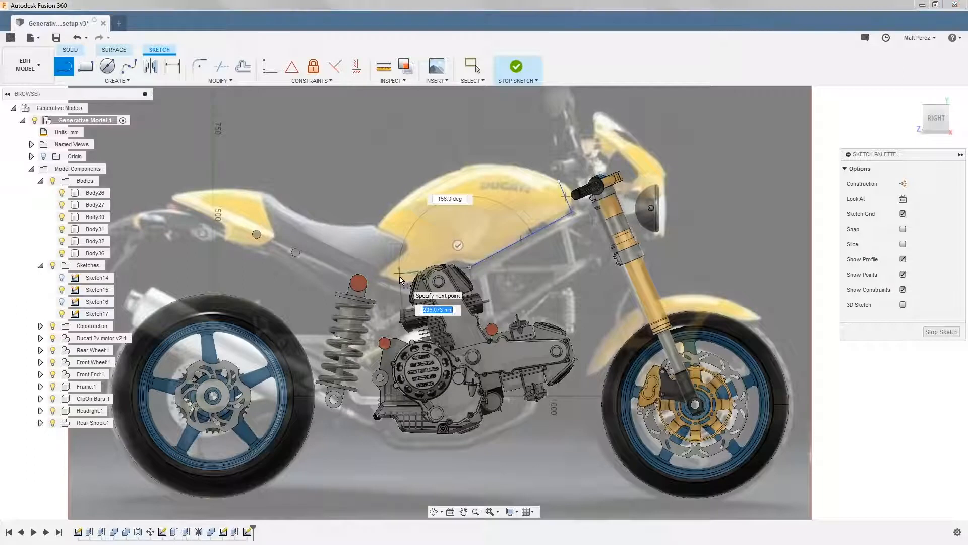
left_click(398, 274)
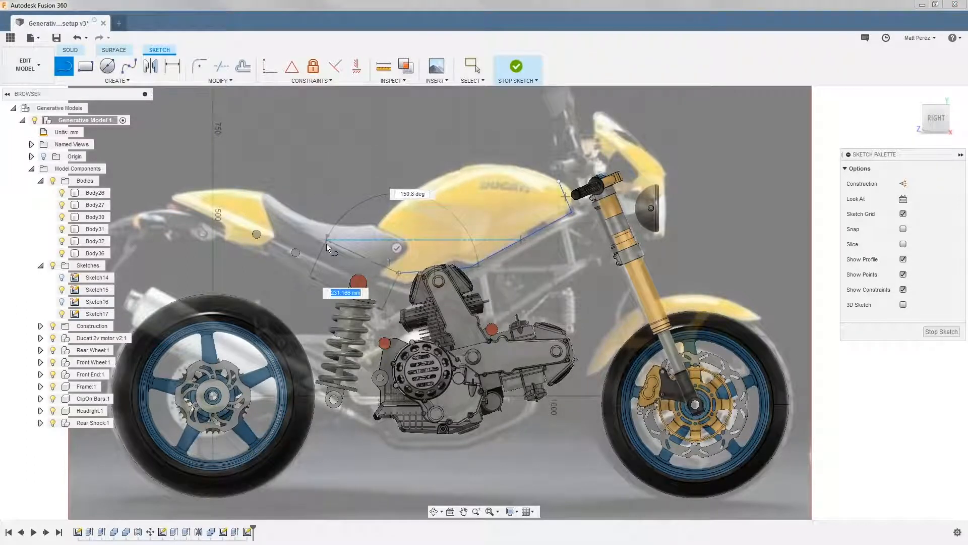
left_click(345, 252)
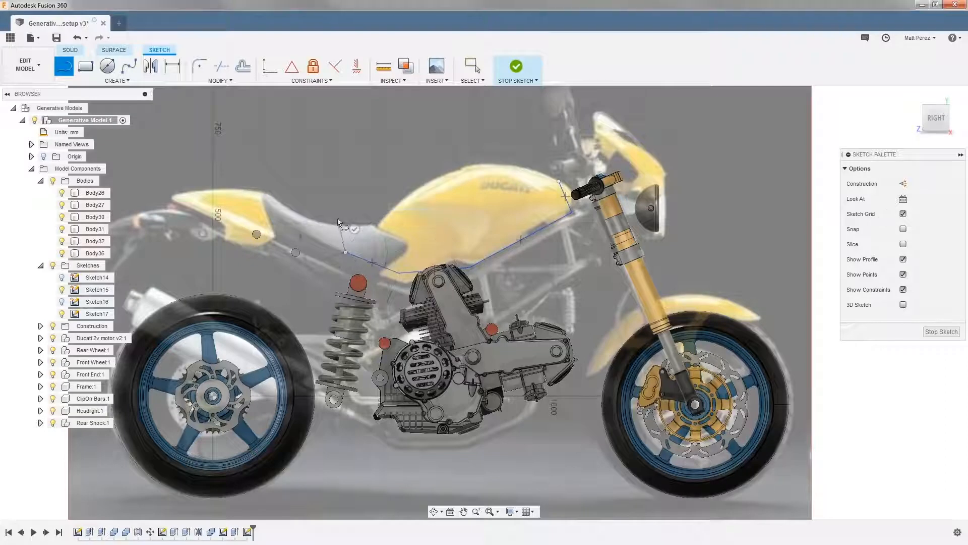
left_click(345, 192)
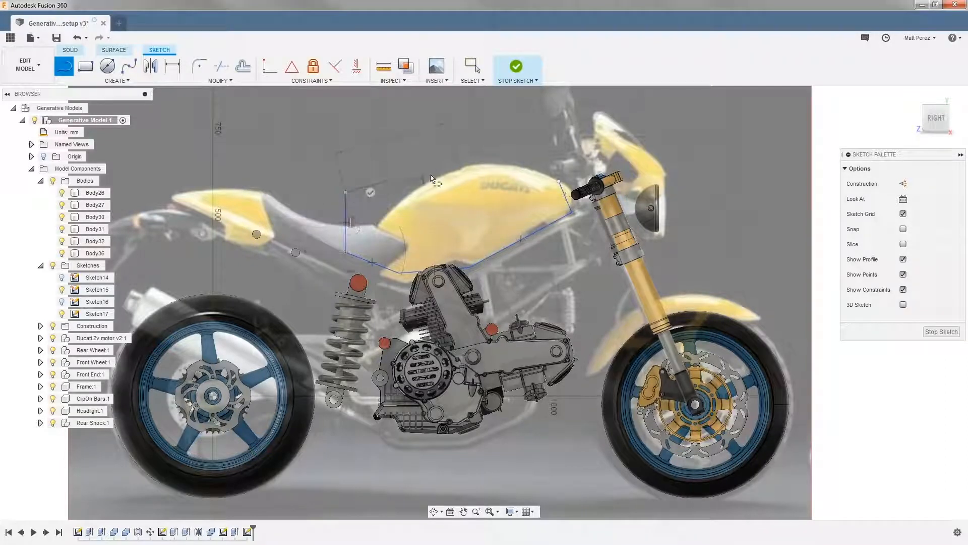
left_click(470, 152)
left_click(522, 152)
left_click(559, 180)
Draw three connected lines from the tank outline's lower edge down around the engine and back up to the tank's underside
left_click(512, 246)
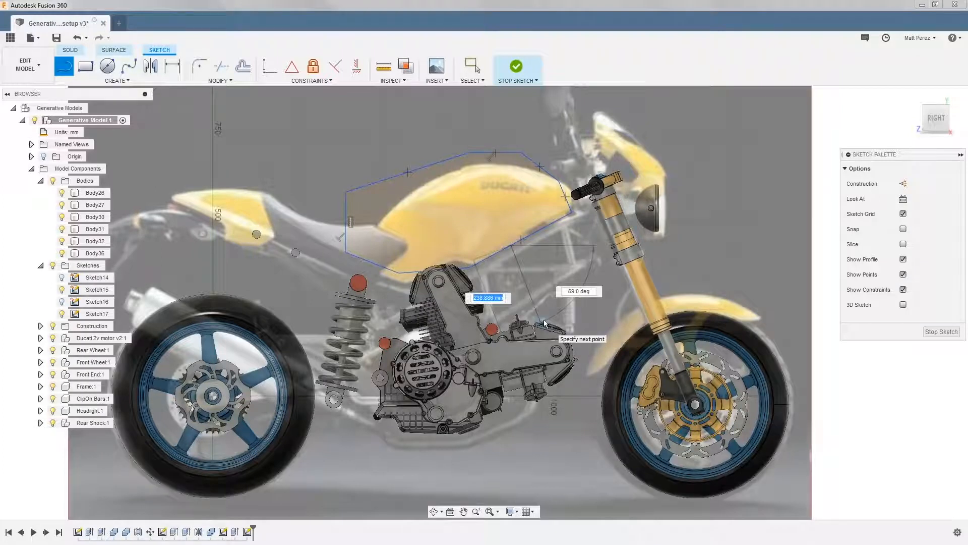
left_click(567, 395)
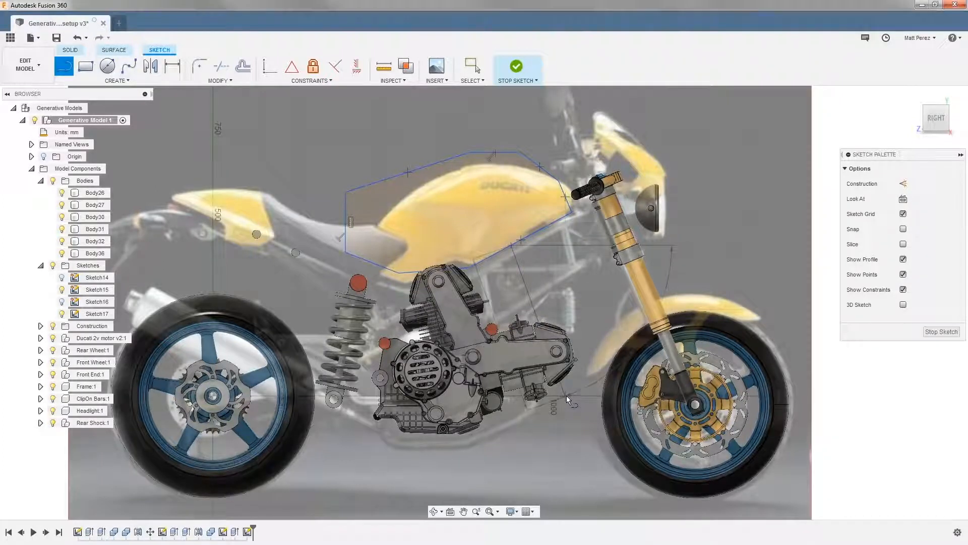
left_click(374, 400)
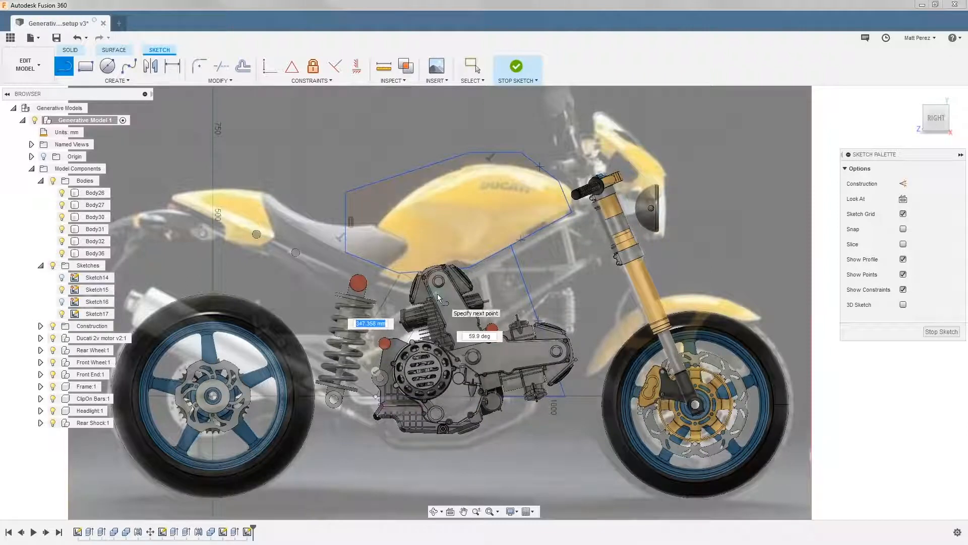
left_click(417, 272)
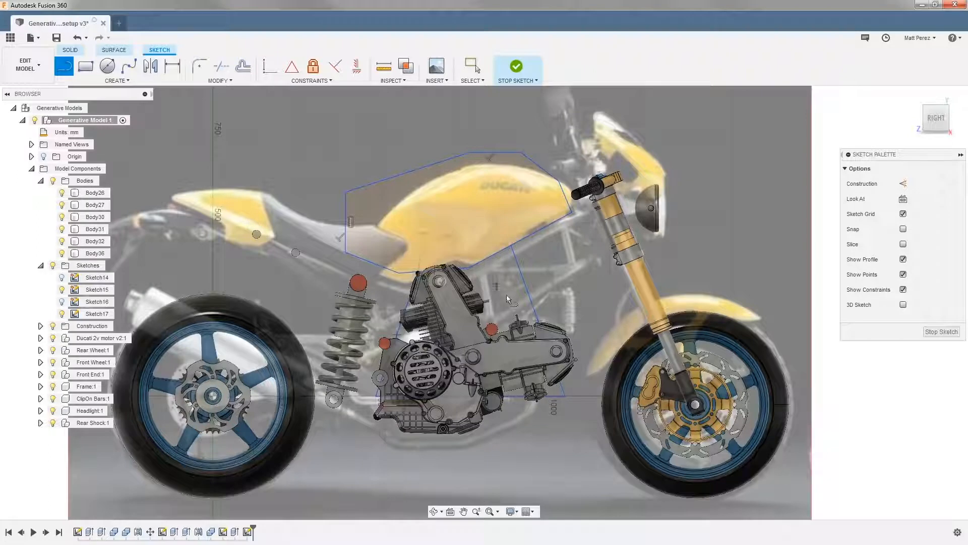
Move the loose end point of the engine outline's rear line onto the tank outline's lower edge above the upright cylinder head
scroll(454, 285, "up", 10)
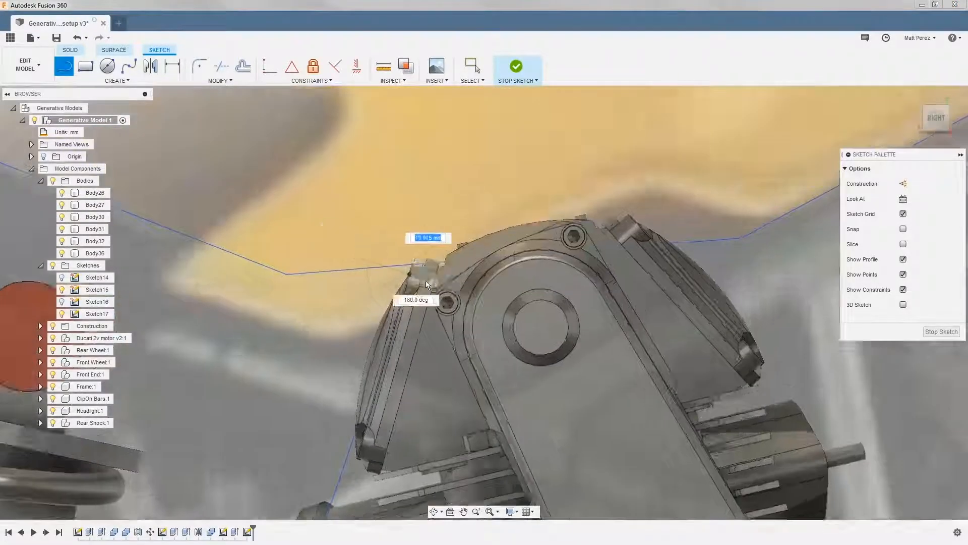
scroll(424, 286, "up", 3)
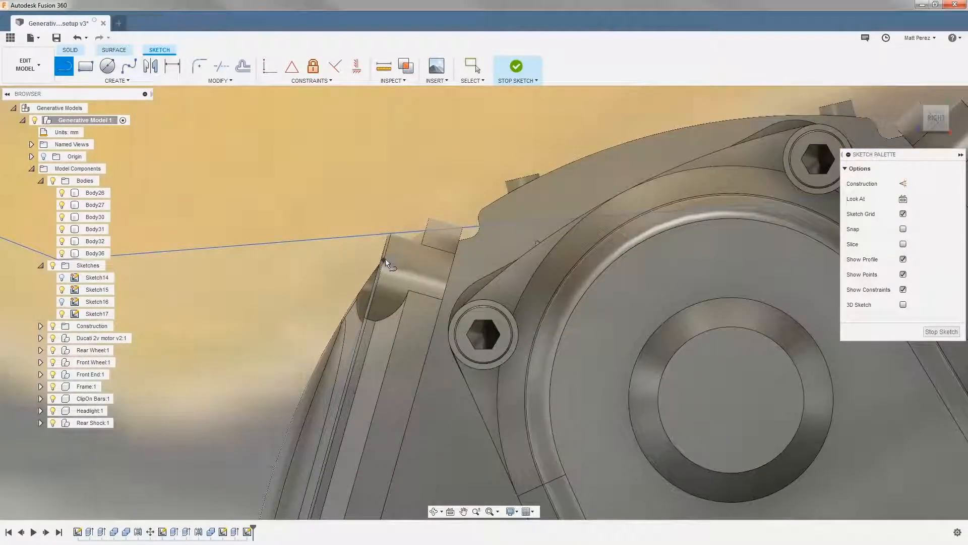
key("Escape")
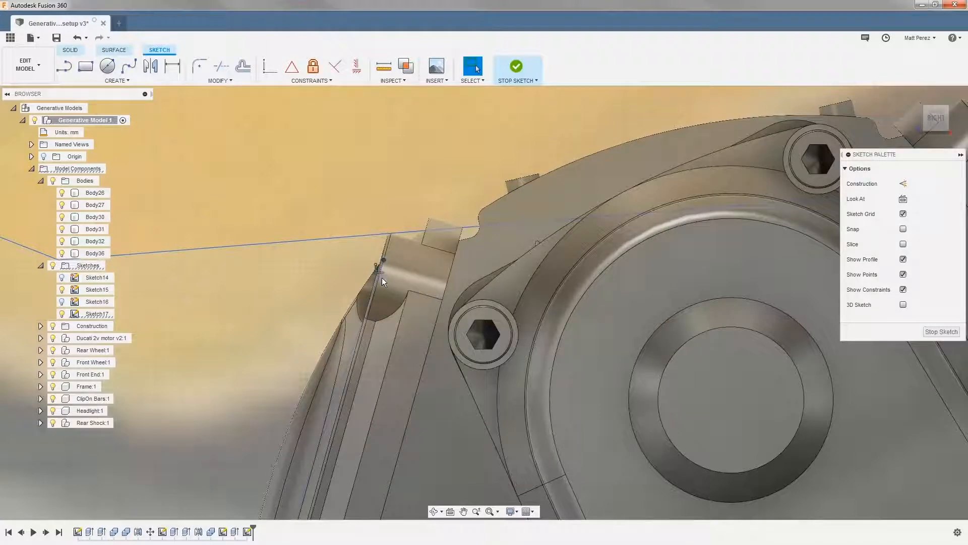
mouse_move(383, 259)
left_mouse_down()
mouse_move(380, 235)
mouse_move(407, 231)
left_mouse_up()
scroll(422, 240, "down", 10)
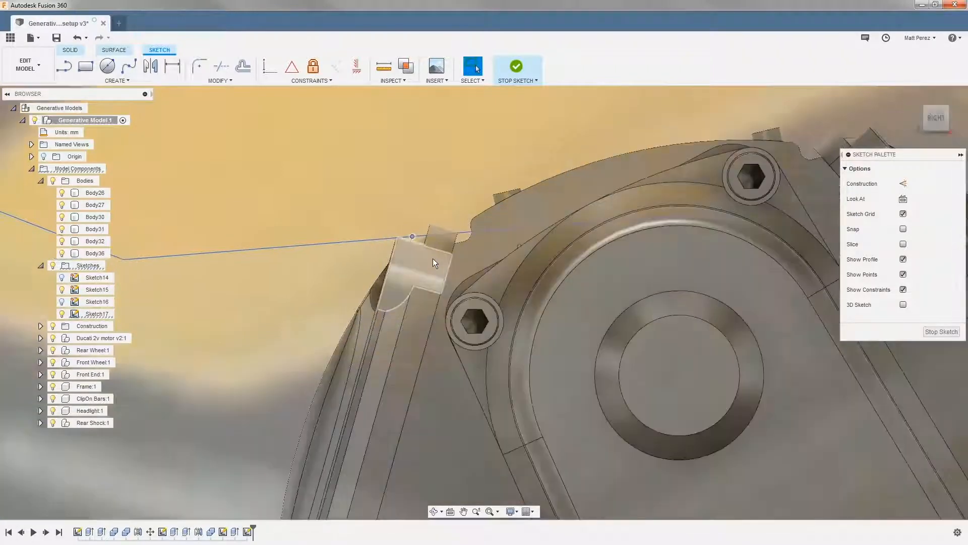
scroll(444, 258, "down", 5)
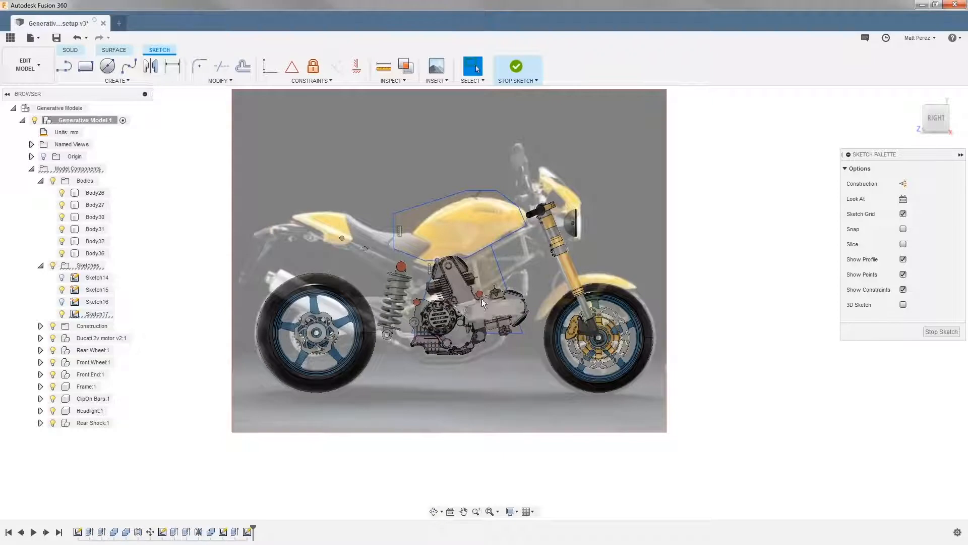
scroll(491, 288, "up", 1)
left_click(505, 281)
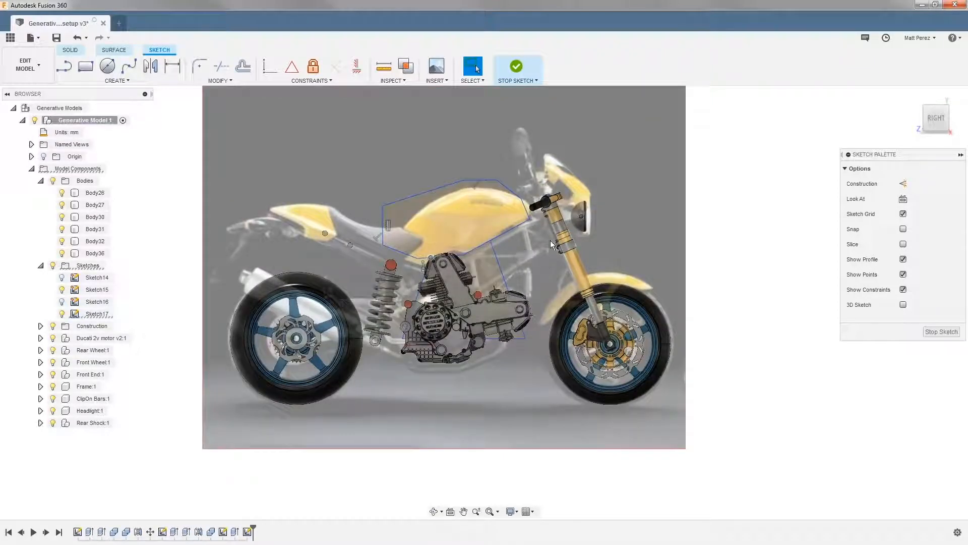
left_click(511, 228)
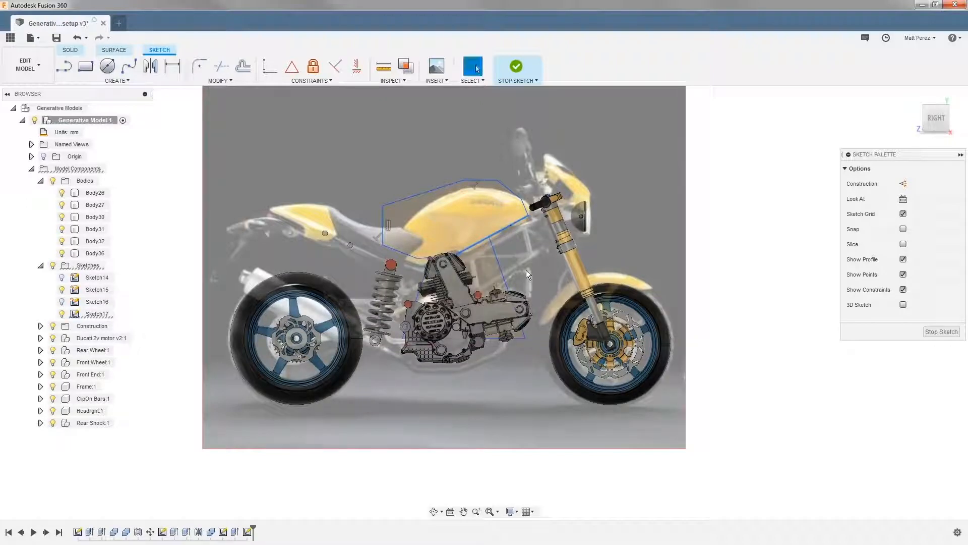
Draw a closed four-sided outline around the engine's forward cylinder, running along the engine outline's base line, and finish the sketch
key("l")
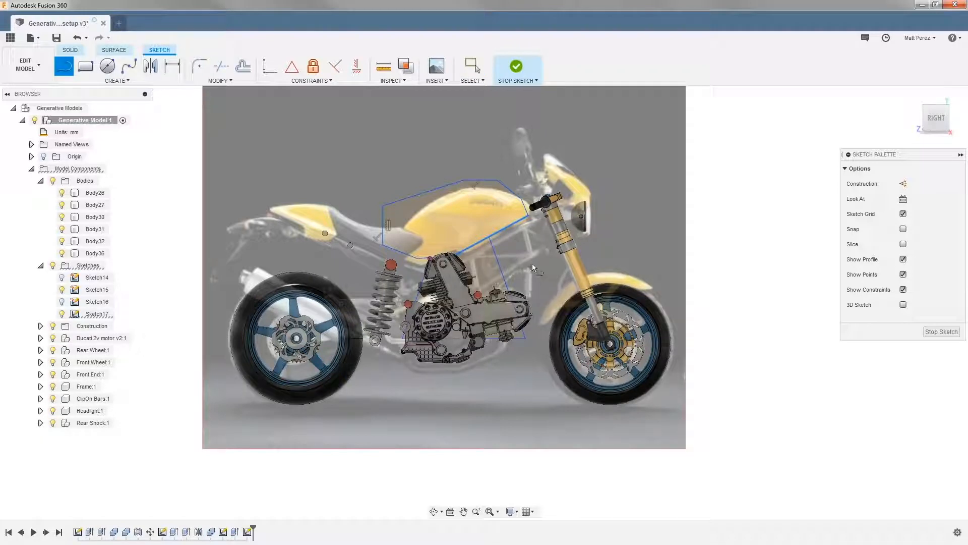
left_click(540, 259)
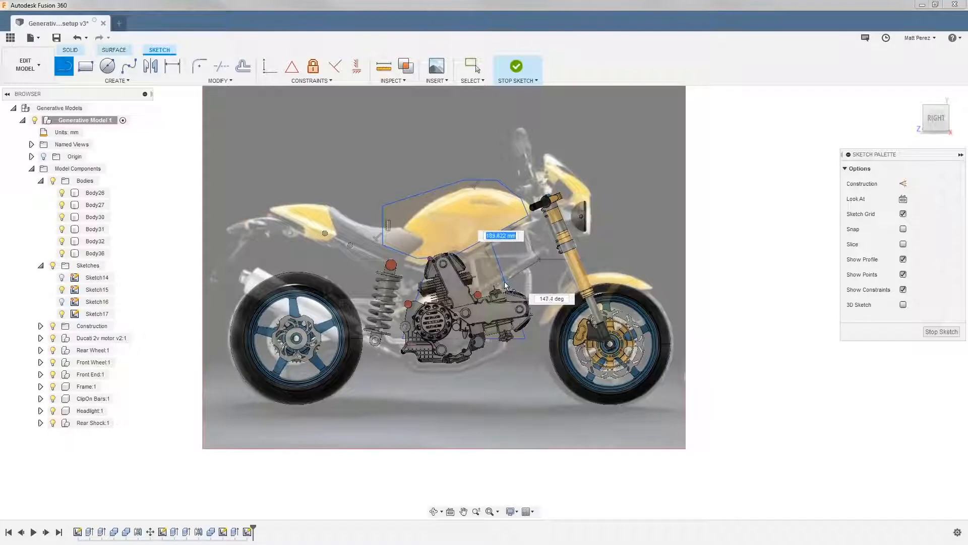
scroll(490, 291, "up", 5)
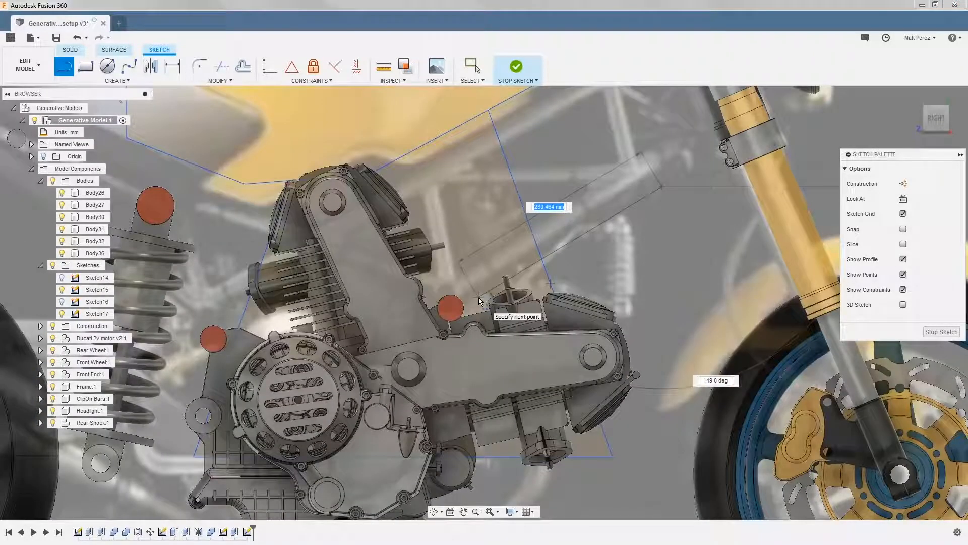
left_click(479, 301)
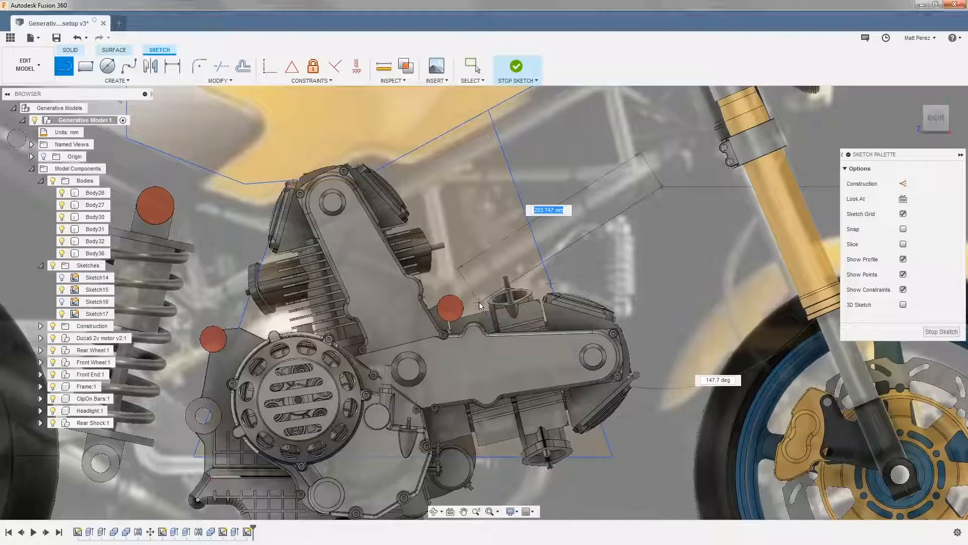
left_click(511, 458)
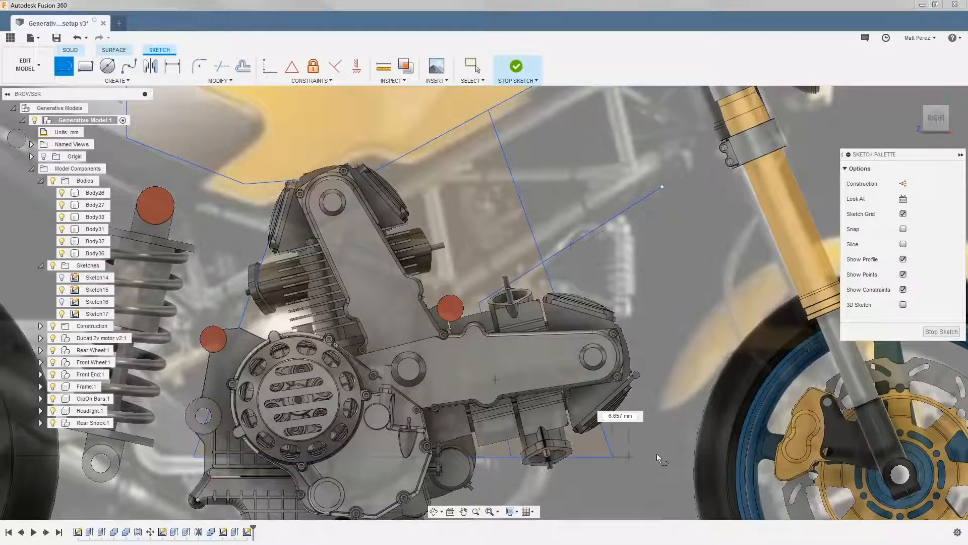
left_click(687, 457)
left_click(662, 188)
scroll(636, 260, "down", 5)
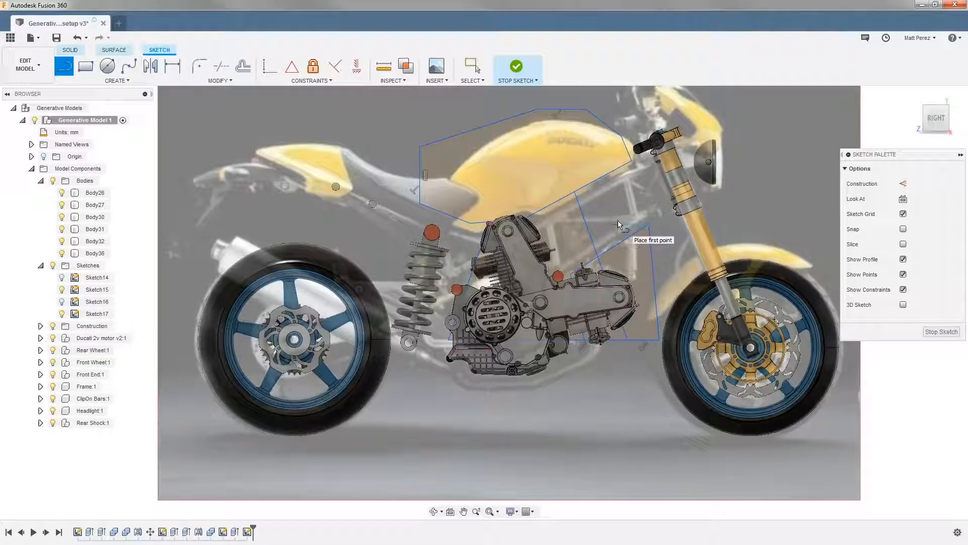
left_click(942, 331)
Extrude the tank profile symmetrically by 300 mm as a new body, and make Sketch17 visible again
left_click(107, 66)
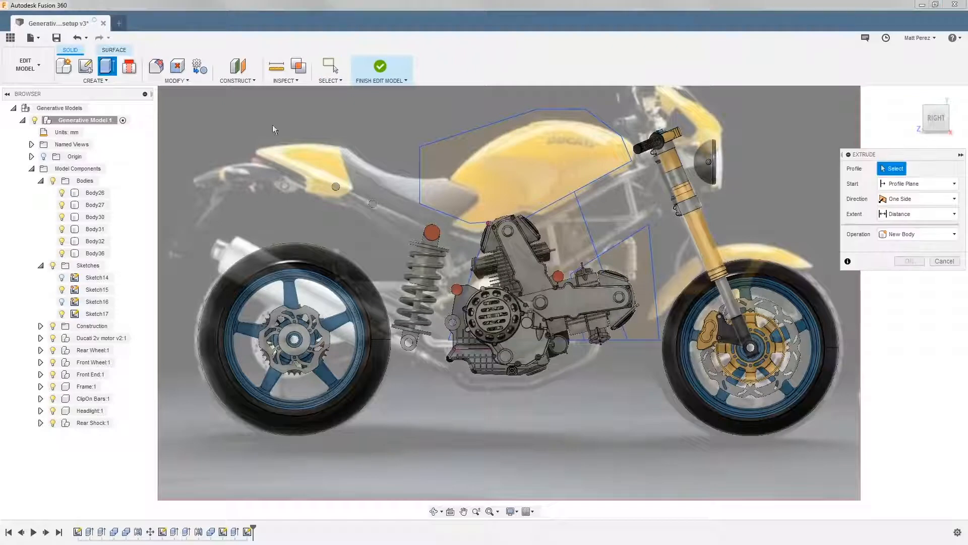
left_click(501, 168)
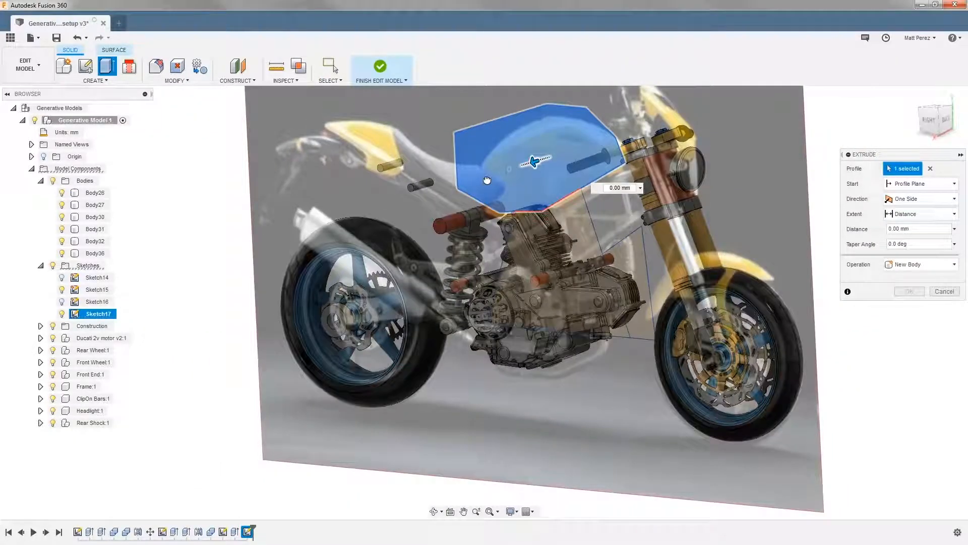
type("50")
key("Return")
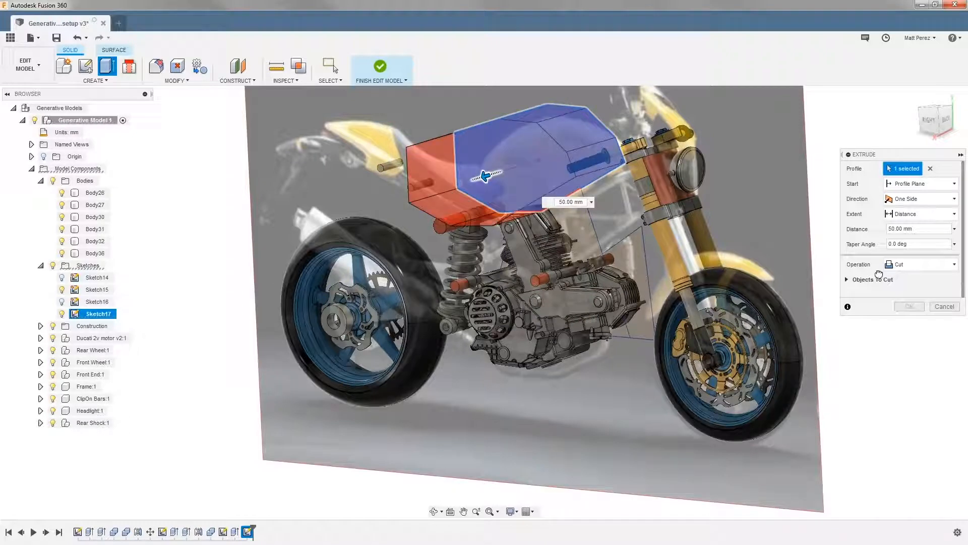
left_click(908, 265)
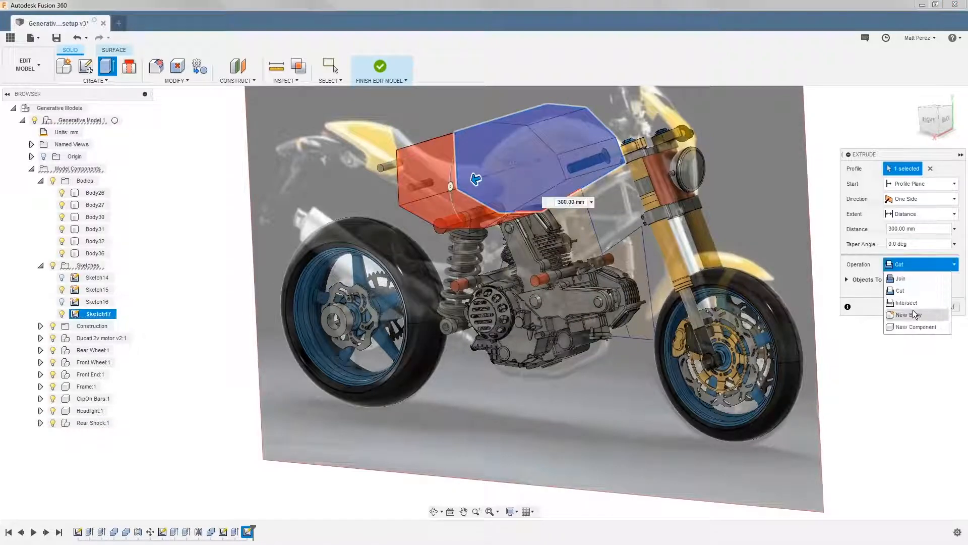
left_click(913, 310)
left_click(923, 199)
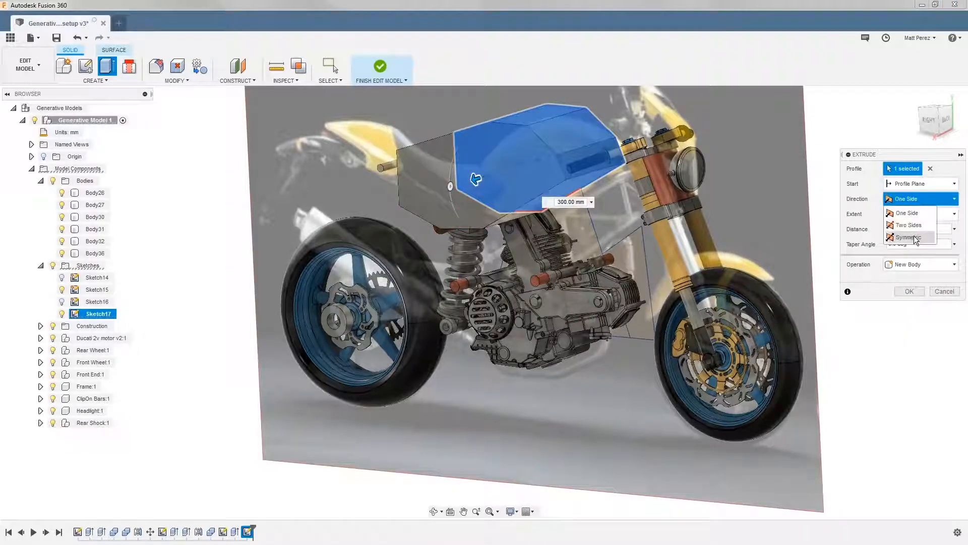
left_click(908, 236)
middle_click_drag(579, 303, 588, 162, "shift")
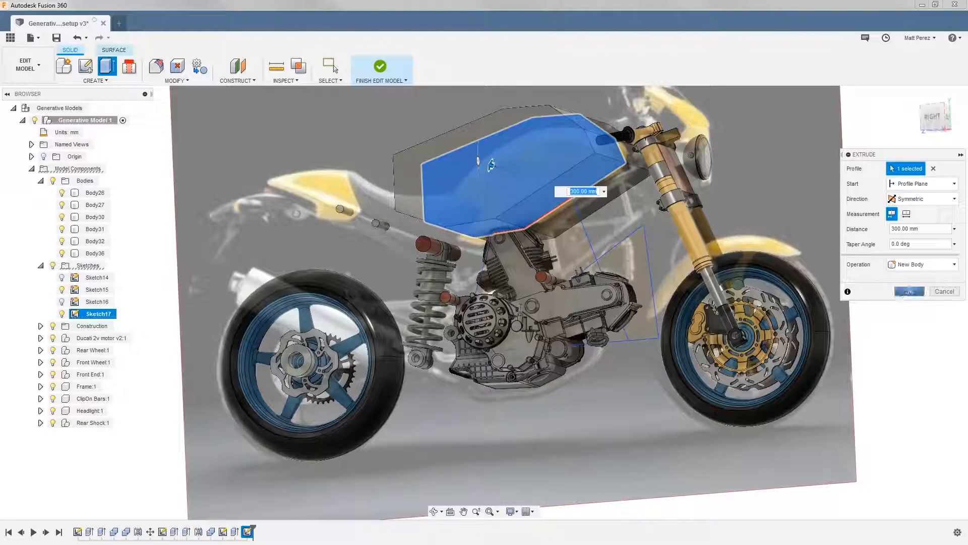
left_click(908, 292)
left_click(68, 326)
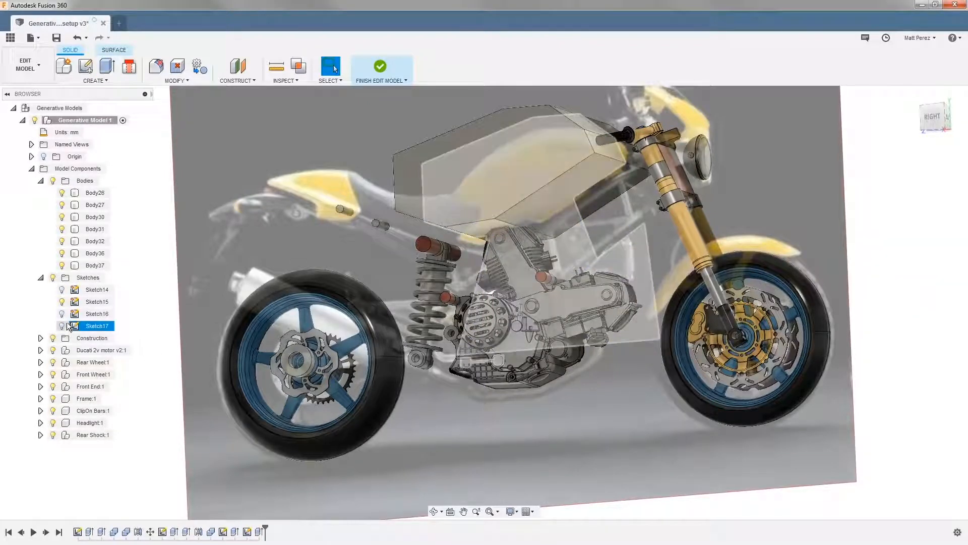
left_click(61, 326)
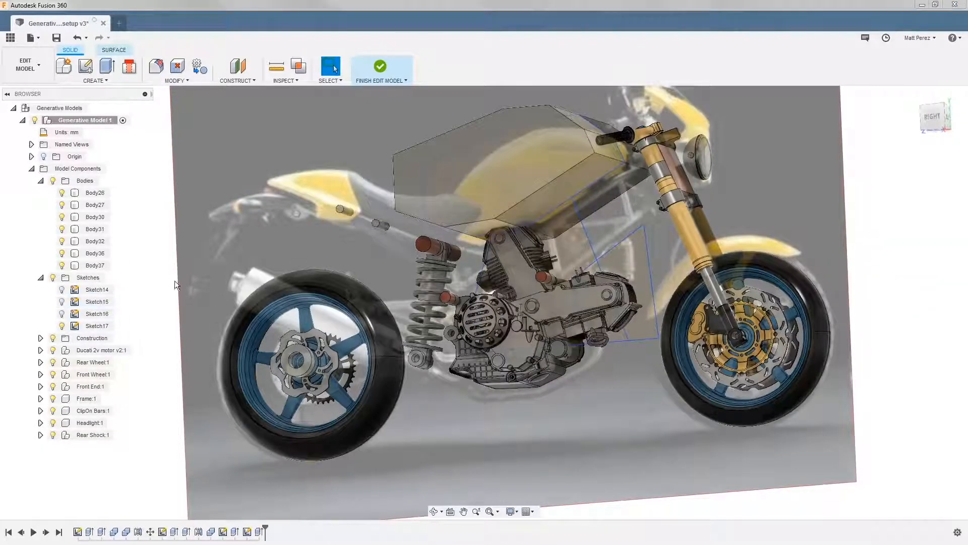
Extrude the main engine profile to one side, matching its distance to the end face of the engine mount, 98.46 mm
left_click(573, 237)
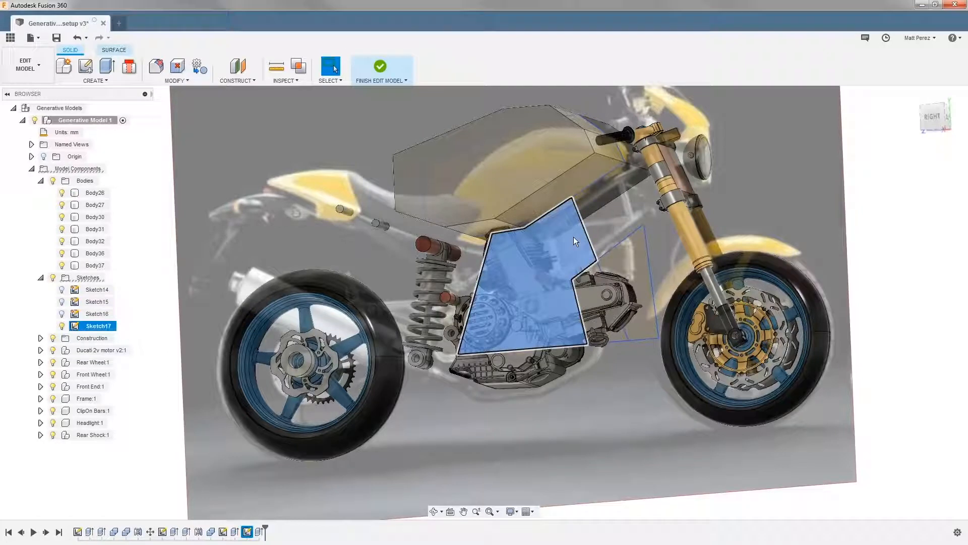
key("e")
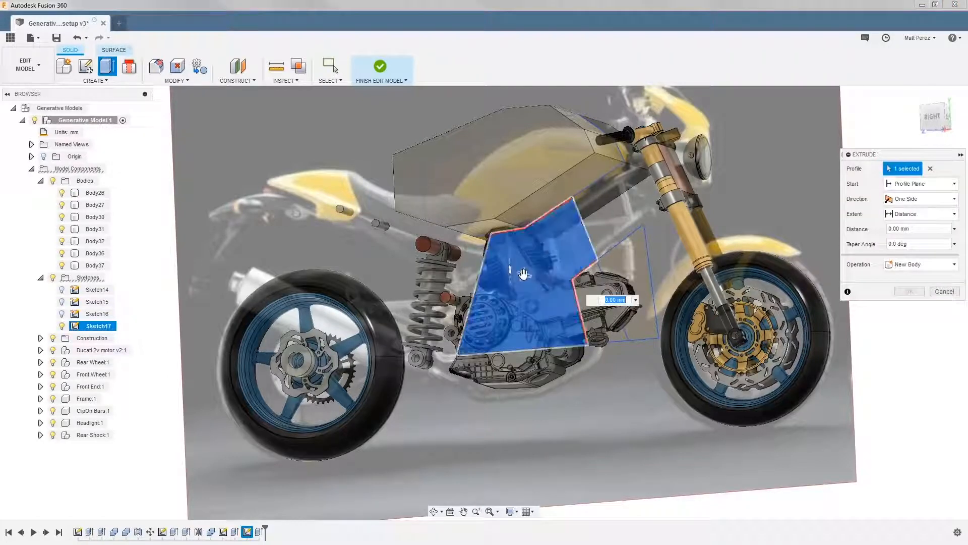
mouse_move(525, 266)
left_mouse_down()
mouse_move(557, 247)
mouse_move(516, 273)
left_mouse_up()
middle_click_drag(535, 270, 500, 273, "shift")
scroll(619, 230, "up", 10)
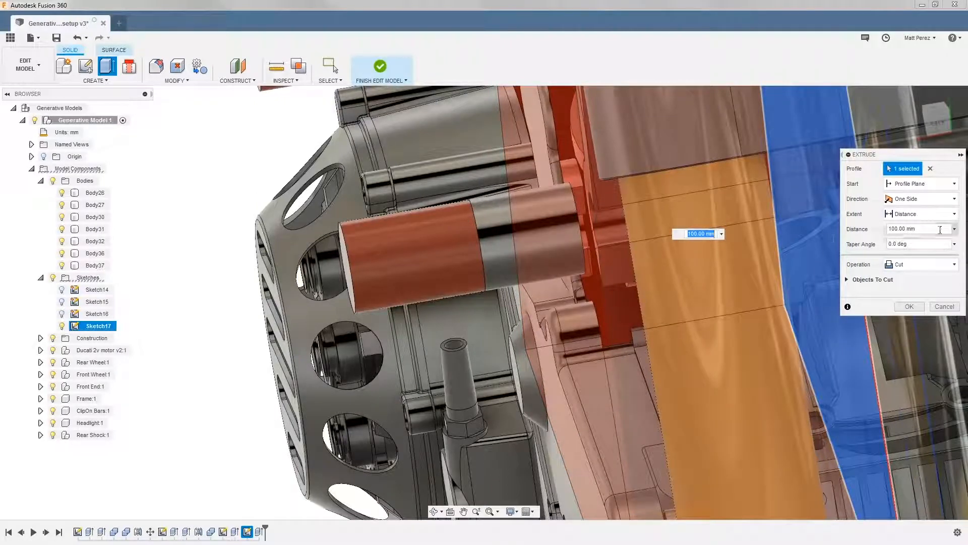
type("50")
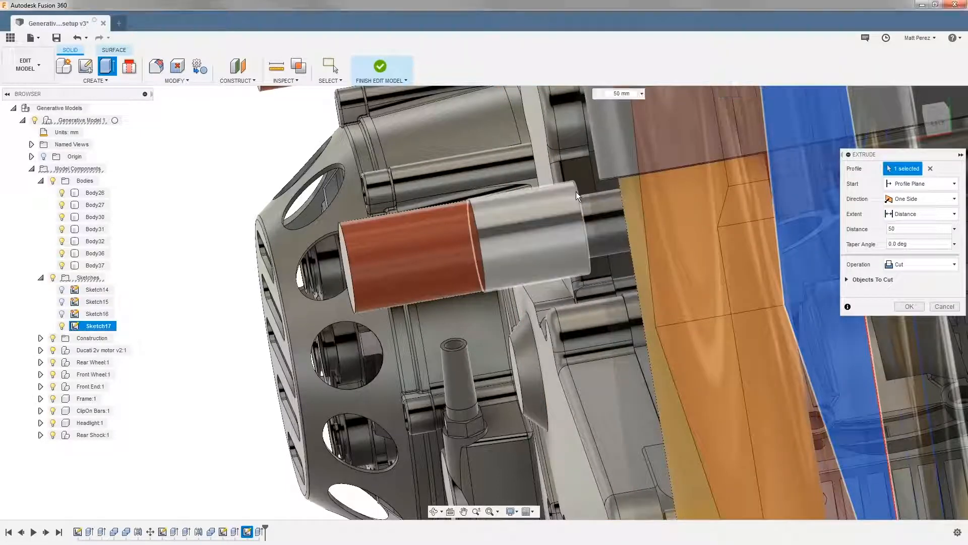
left_click(575, 195)
mouse_move(524, 231)
middle_mouse_down("shift")
mouse_move(605, 236)
mouse_move(524, 165)
mouse_move(497, 158)
mouse_move(543, 191)
mouse_move(479, 275)
mouse_move(414, 306)
mouse_move(601, 212)
middle_mouse_up("shift")
Make the extrusion a two-sided new body and try to match its distance to the end face of the opposite engine mount
left_click(908, 199)
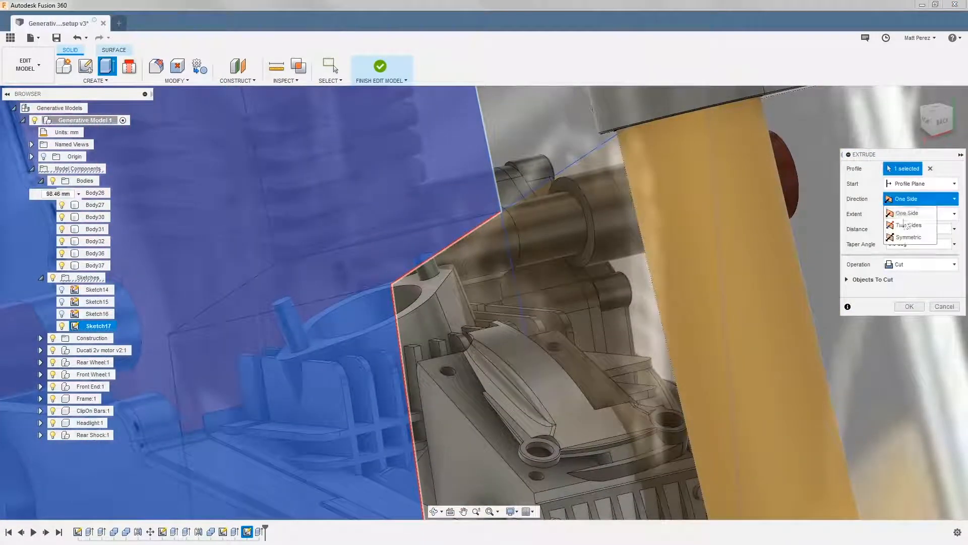
left_click(896, 224)
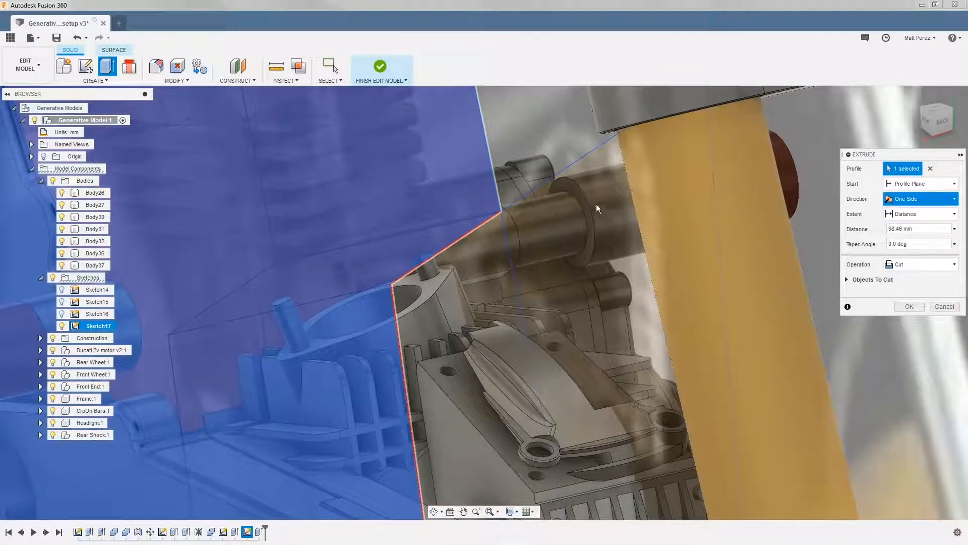
left_click(566, 181)
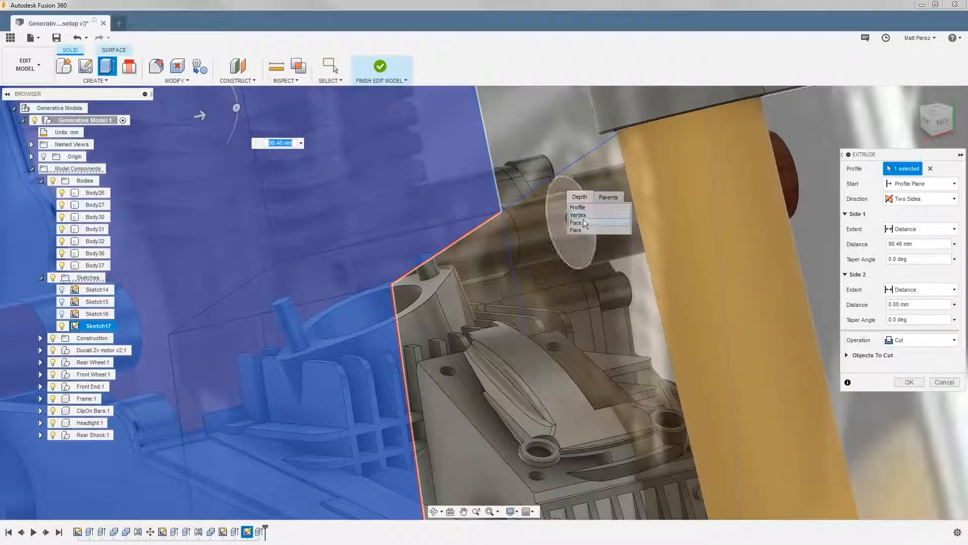
left_click(583, 221)
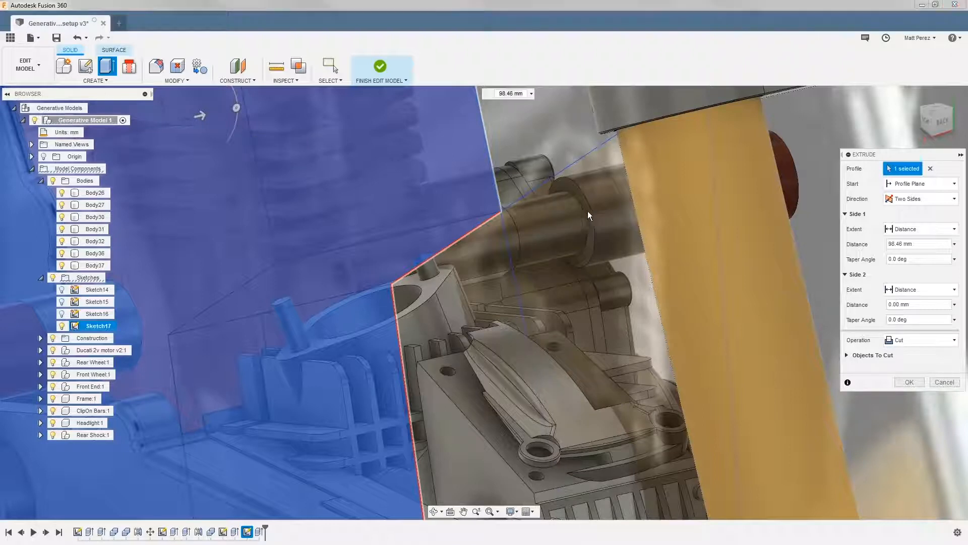
left_click(902, 345)
left_click(916, 392)
scroll(605, 305, "down", 5)
scroll(608, 307, "down", 5)
middle_click_drag(537, 311, 498, 318, "shift")
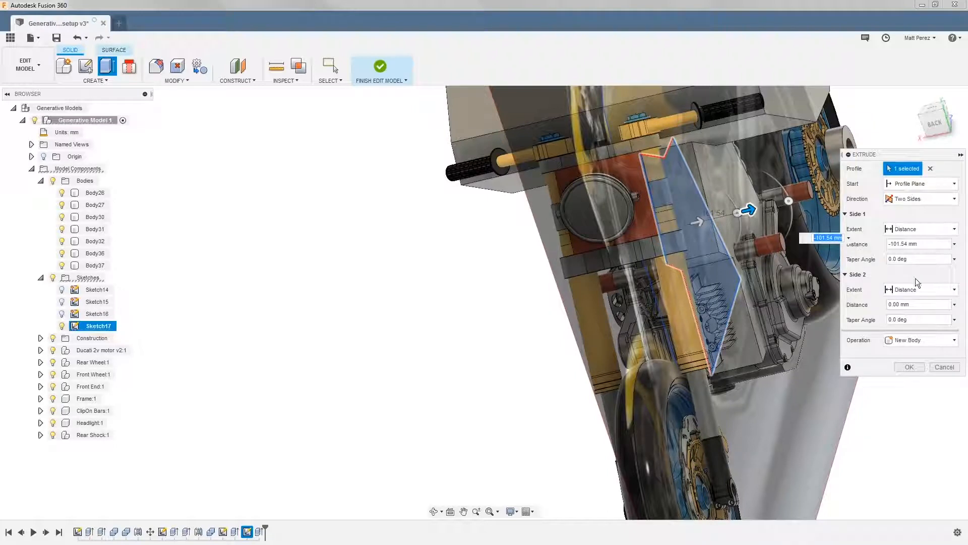
Match the Side 1 distance to the engine mount's end face, 98.46 mm, and complete the two-sided extrusion
left_click(915, 229)
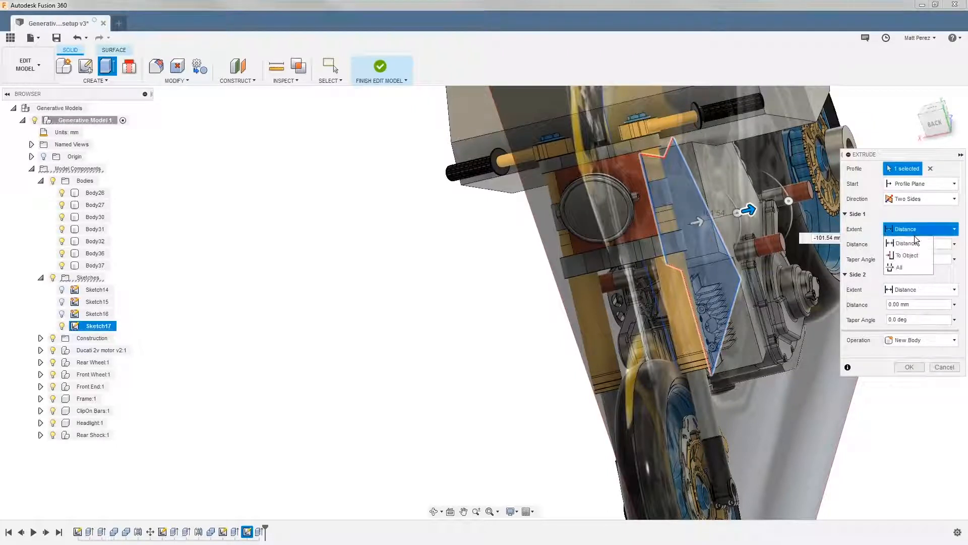
left_click(915, 240)
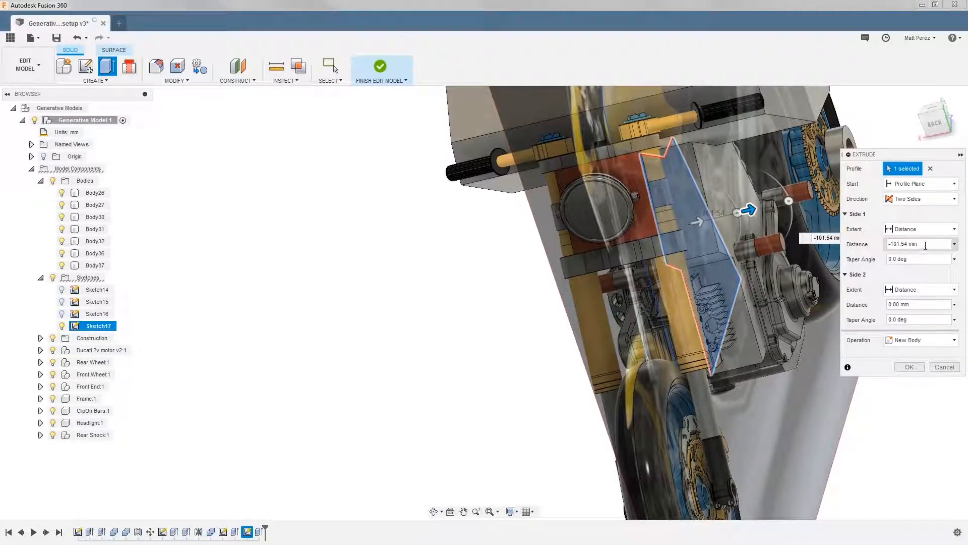
middle_click_drag(802, 278, 696, 298, "shift")
scroll(694, 293, "up", 8)
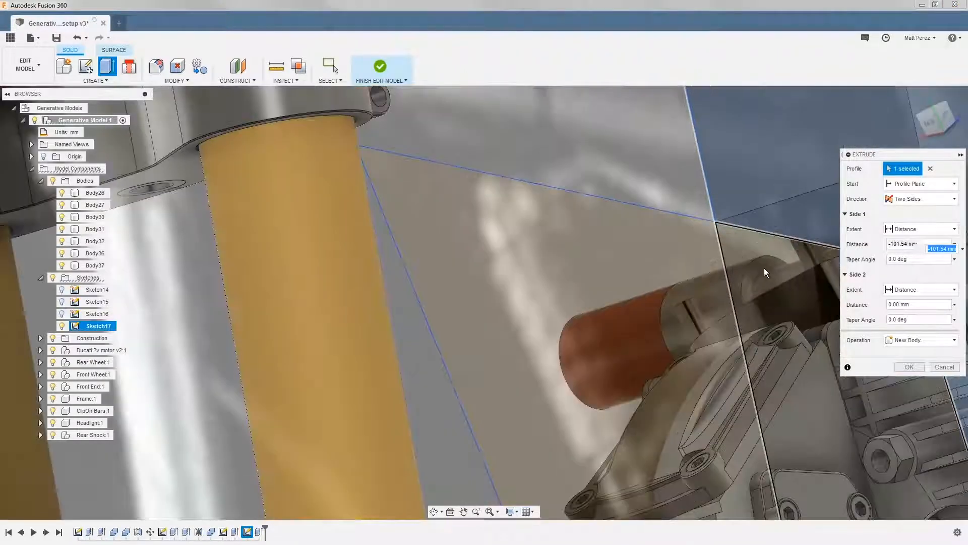
left_click(763, 264)
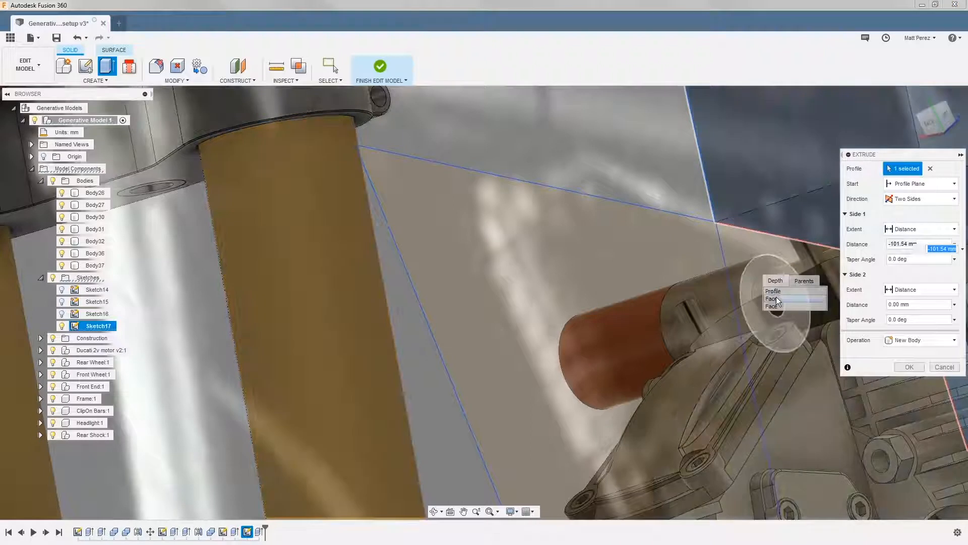
left_click(776, 297)
scroll(718, 302, "down", 10)
middle_click_drag(719, 301, 782, 237, "shift")
left_click(909, 367)
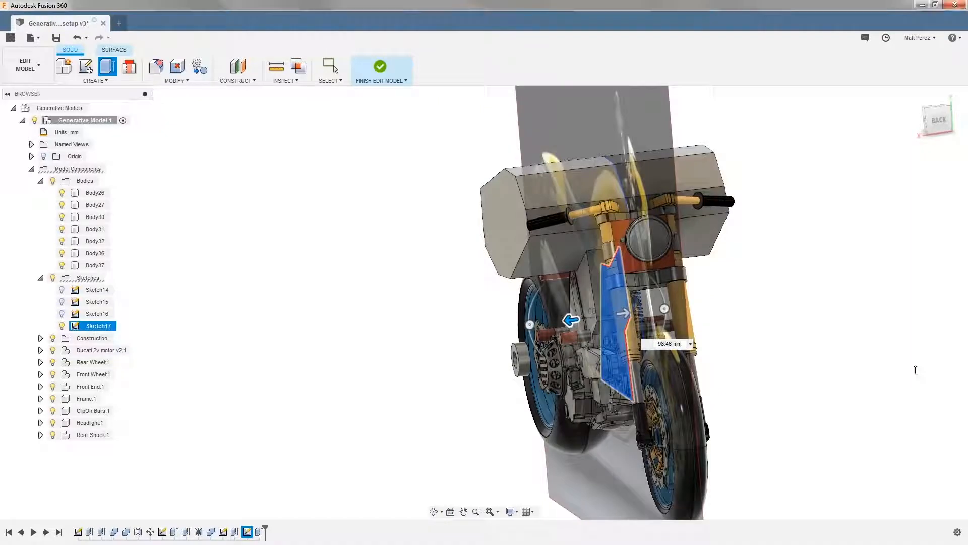
Extrude both profiles of the forward cylinder outline 225 mm out from the sketch plane
scroll(618, 359, "down", 4)
middle_click_drag(510, 356, 605, 350, "shift")
scroll(606, 350, "up", 4)
scroll(605, 350, "up", 3)
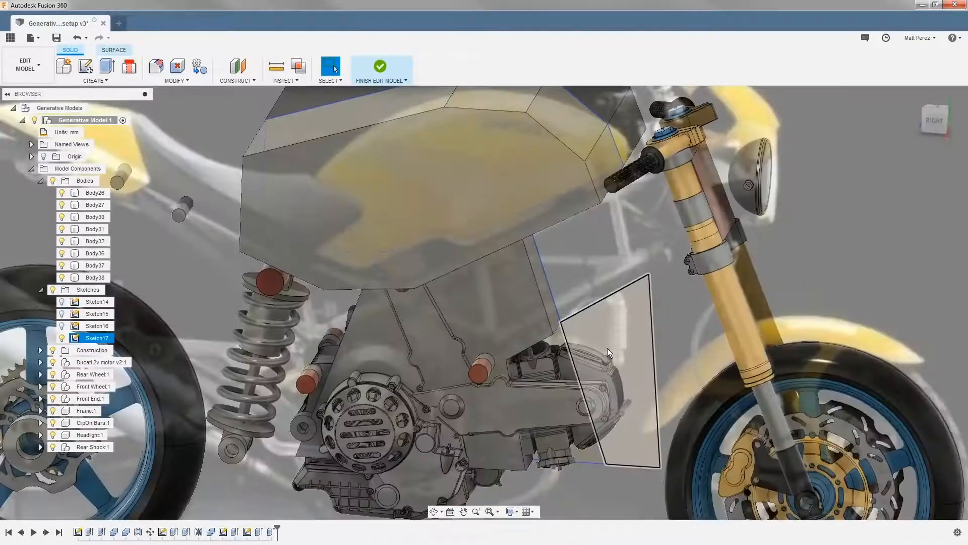
key("e")
left_click(575, 348)
left_click(611, 373)
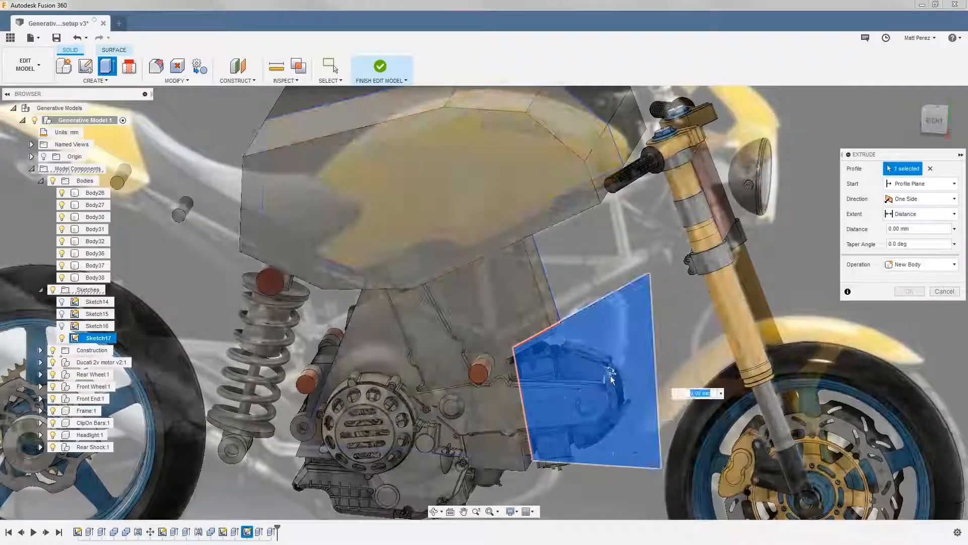
type("25")
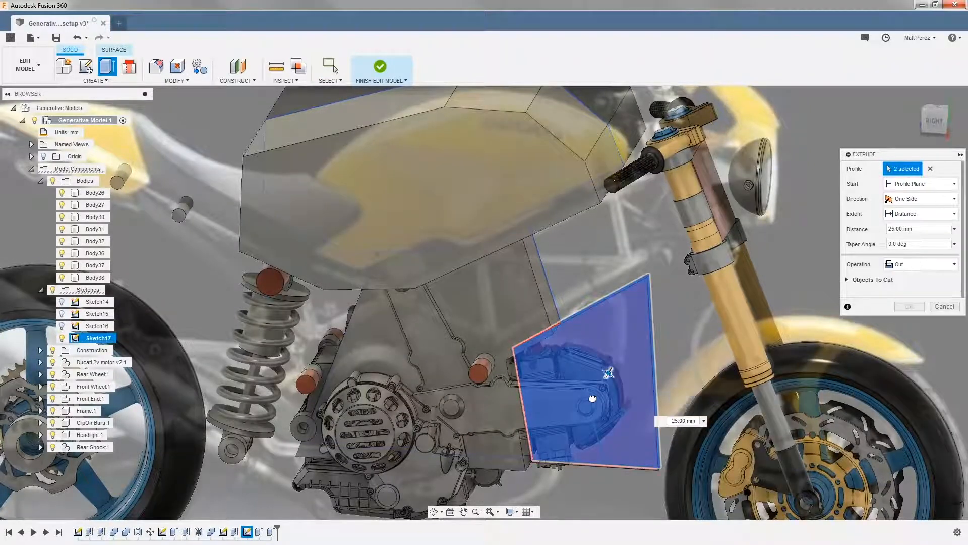
left_click_drag(601, 371, 588, 388)
middle_click_drag(587, 388, 511, 449, "shift")
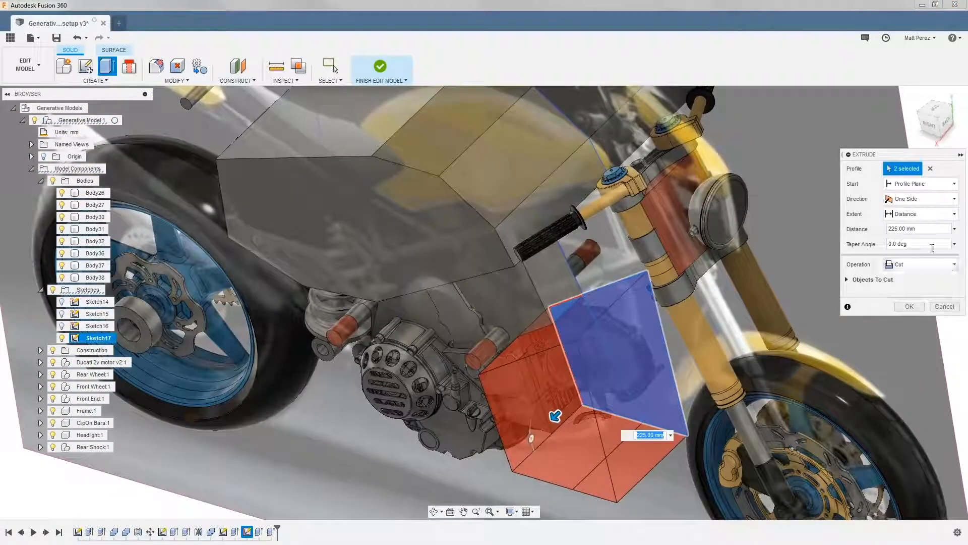
Make the forward cylinder extrusion a symmetric new body with a 225 mm distance, complete it, and hide Sketch17
left_click(921, 198)
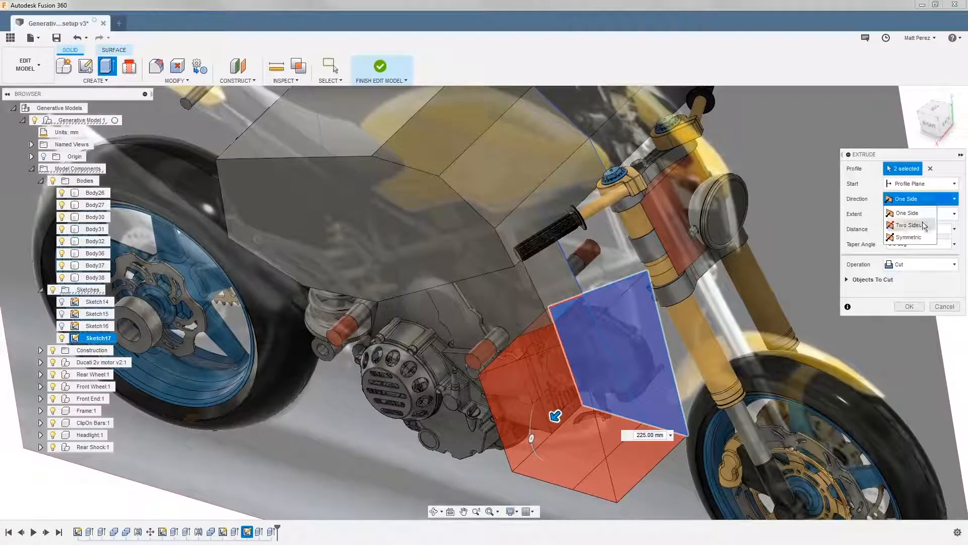
left_click(914, 295)
left_click(910, 345)
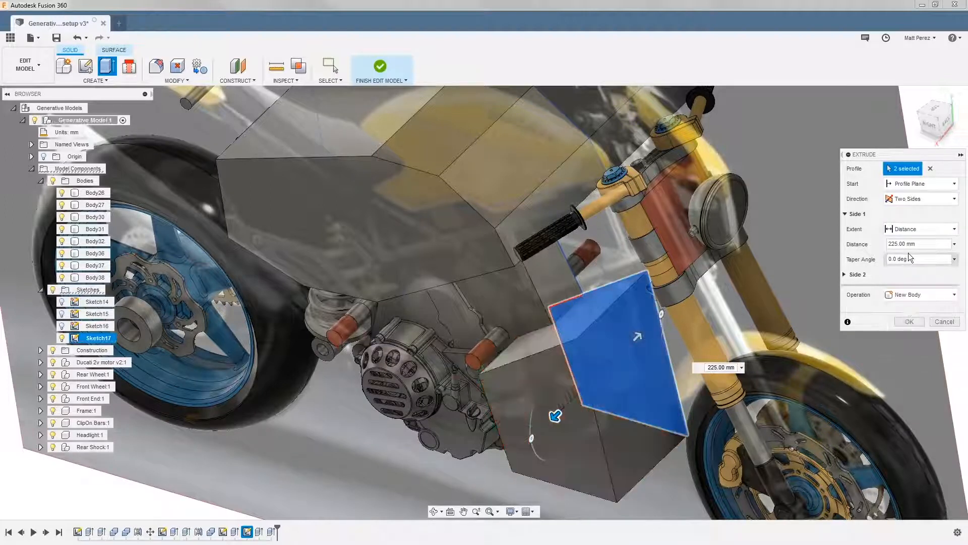
left_click(921, 199)
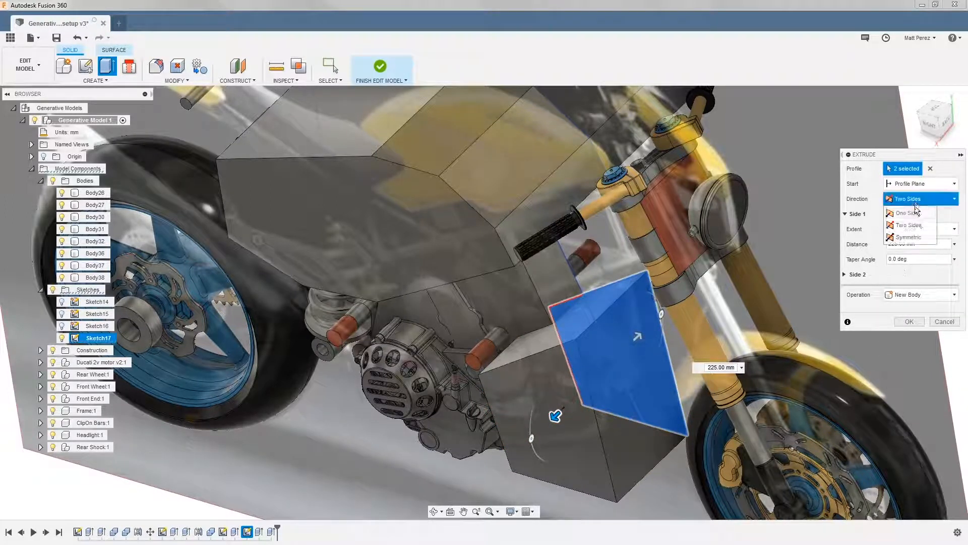
left_click(907, 235)
middle_click_drag(704, 314, 671, 307, "shift")
middle_click_drag(588, 434, 599, 443, "shift")
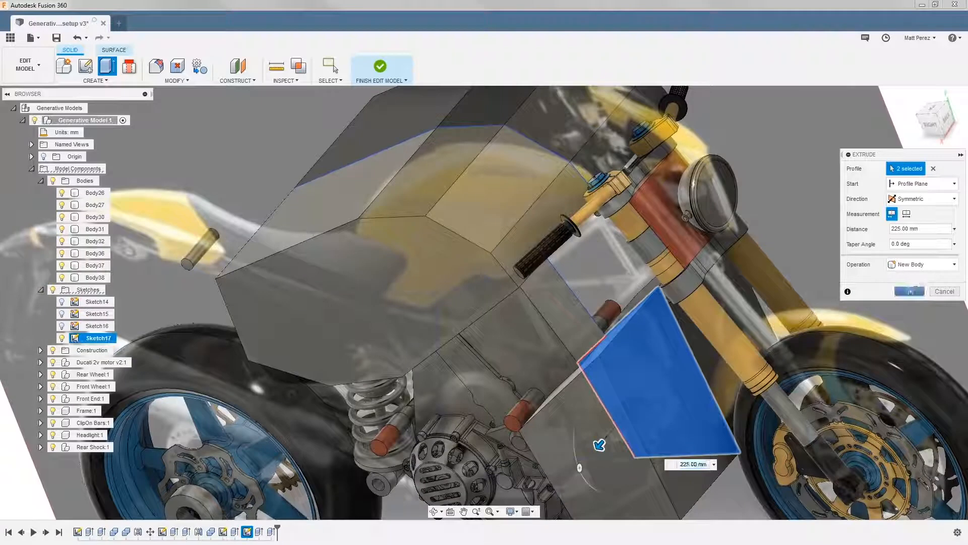
key("Return")
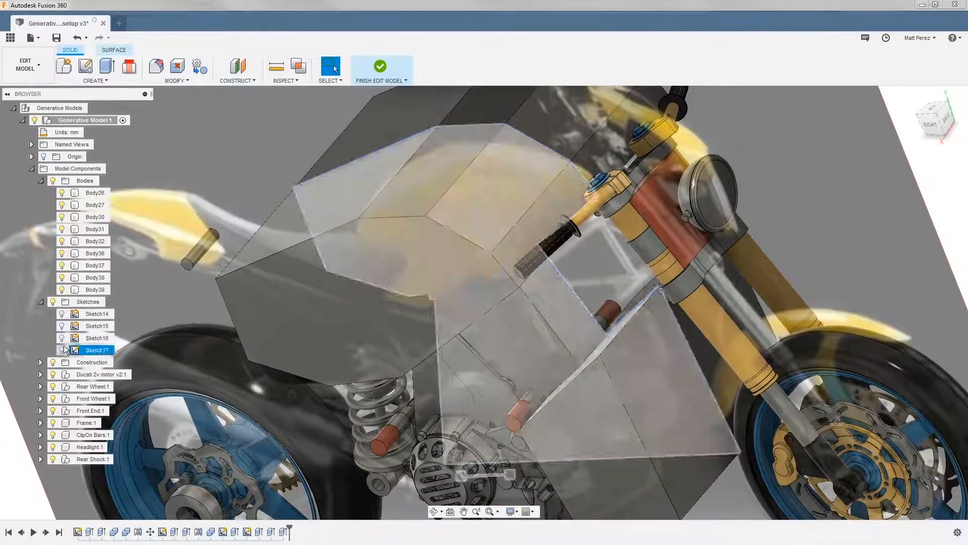
left_click(61, 350)
Examine how the tank and engine obstacle bodies fit around the engine mounts and front end
scroll(555, 305, "down", 5)
middle_click_drag(588, 353, 600, 303, "shift")
middle_click_drag(497, 294, 519, 347, "shift")
left_click(652, 280)
middle_click_drag(652, 280, 703, 320, "shift")
left_click(558, 295)
scroll(554, 289, "up", 4)
scroll(555, 290, "up", 3)
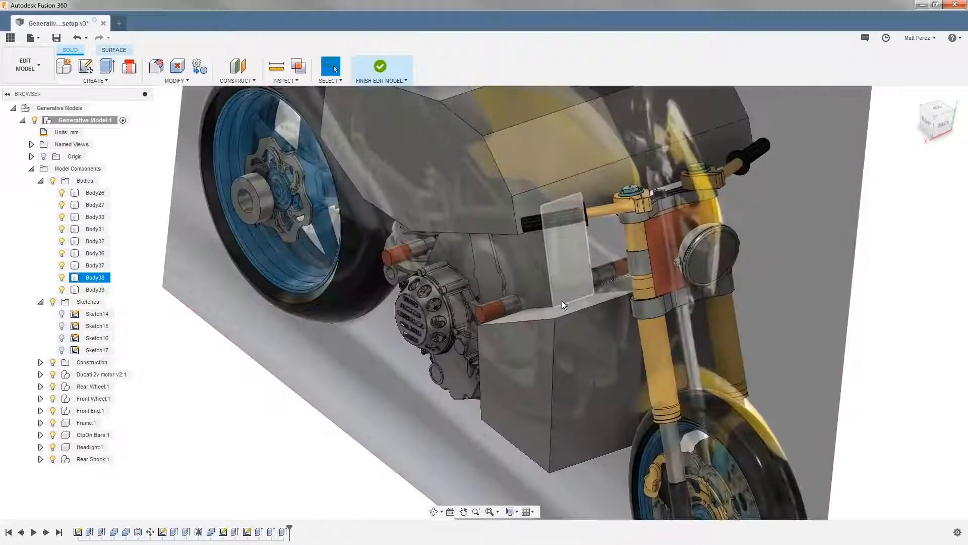
Edit the main engine body's extrusion and set its Side 2 distance to 98.46 mm
left_click(353, 434)
left_click(271, 531)
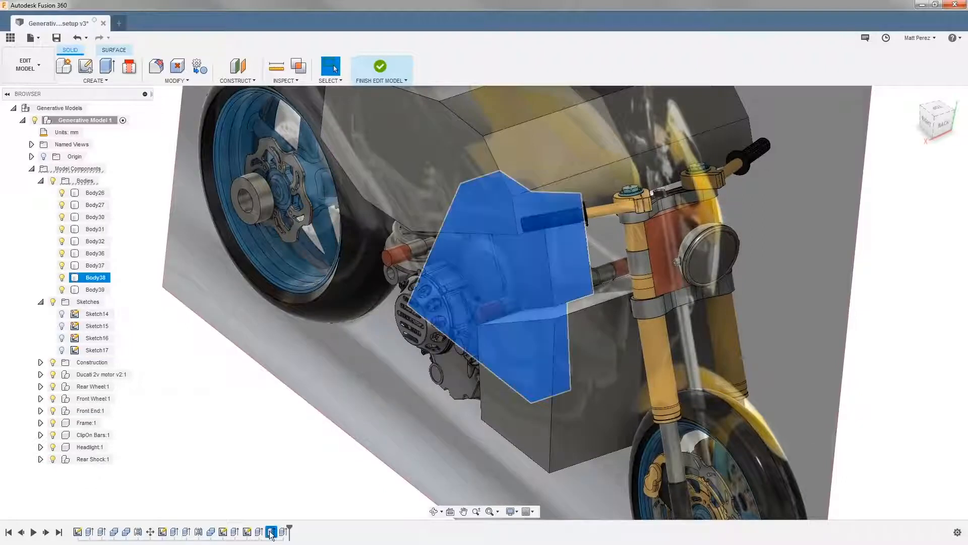
right_click(271, 532)
left_click(298, 429)
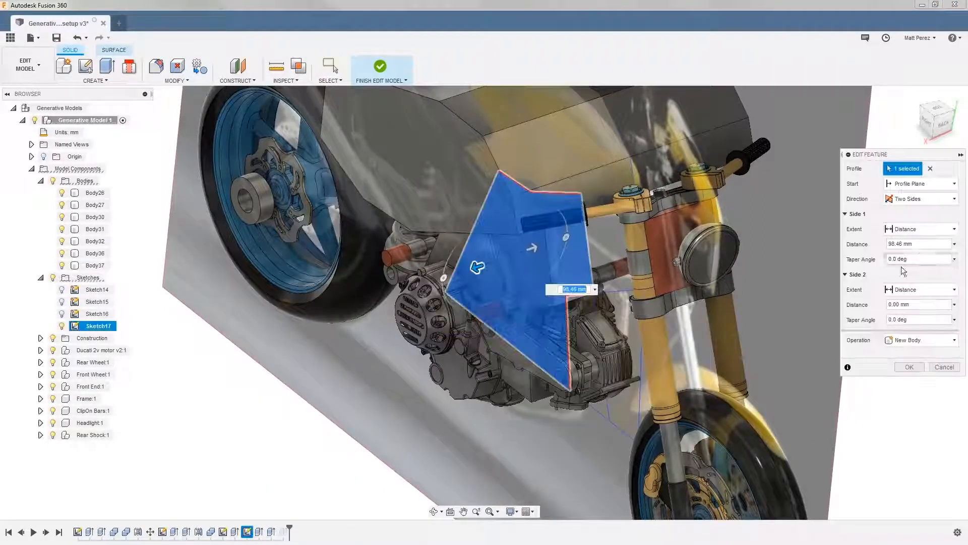
left_click(920, 304)
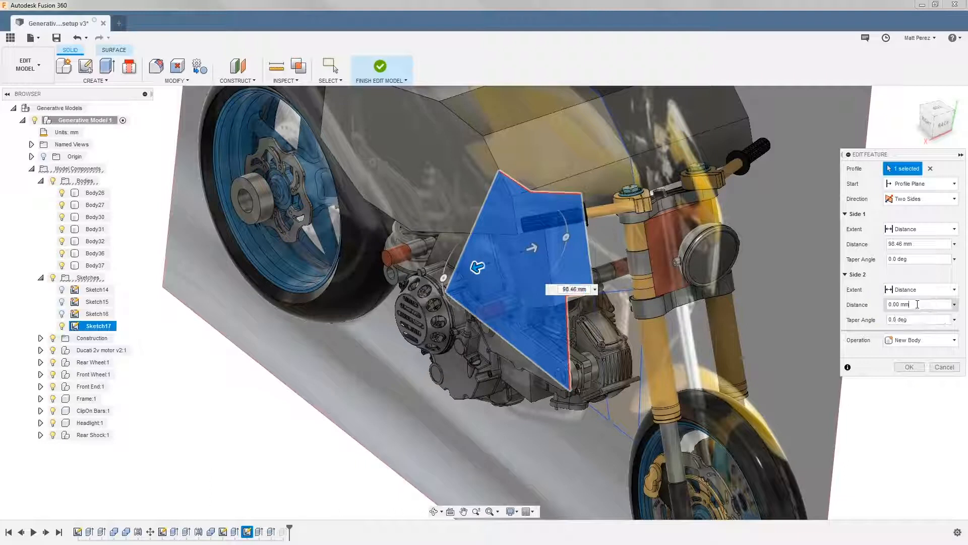
type("-")
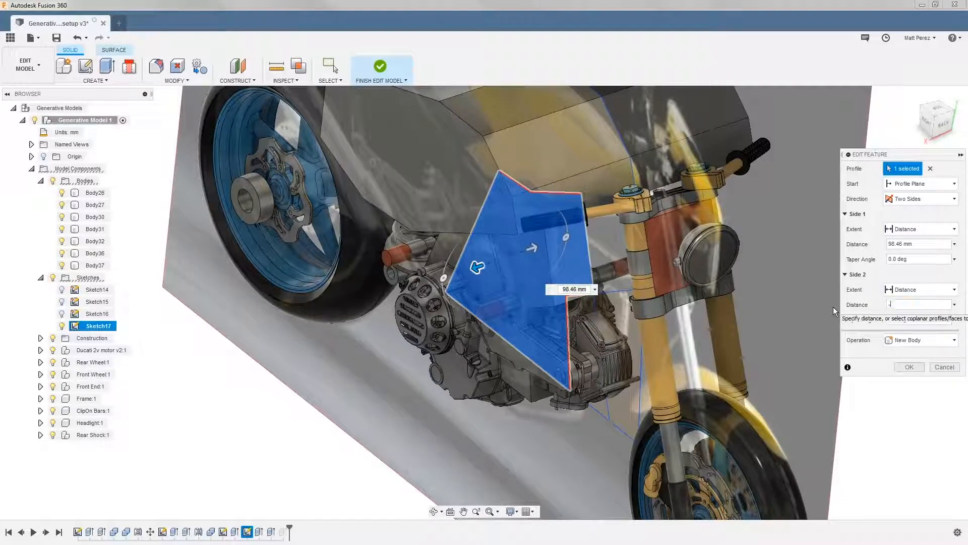
type("98.46")
middle_click_drag(821, 294, 671, 292, "shift")
left_click_drag(888, 304, 946, 287)
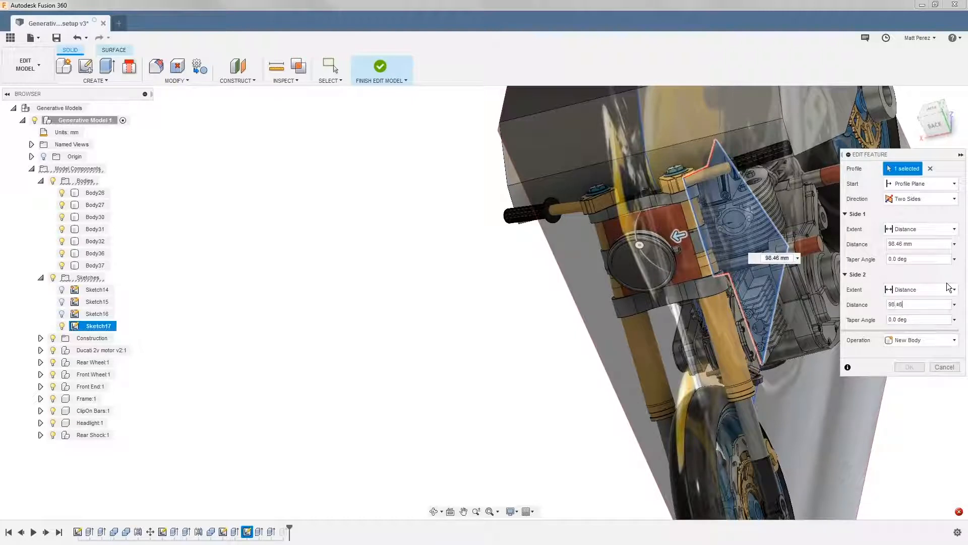
Set the main engine extrusion's Side 1 distance to 100 mm and apply the edit
middle_click_drag(789, 325, 821, 329, "shift")
scroll(699, 202, "up", 8)
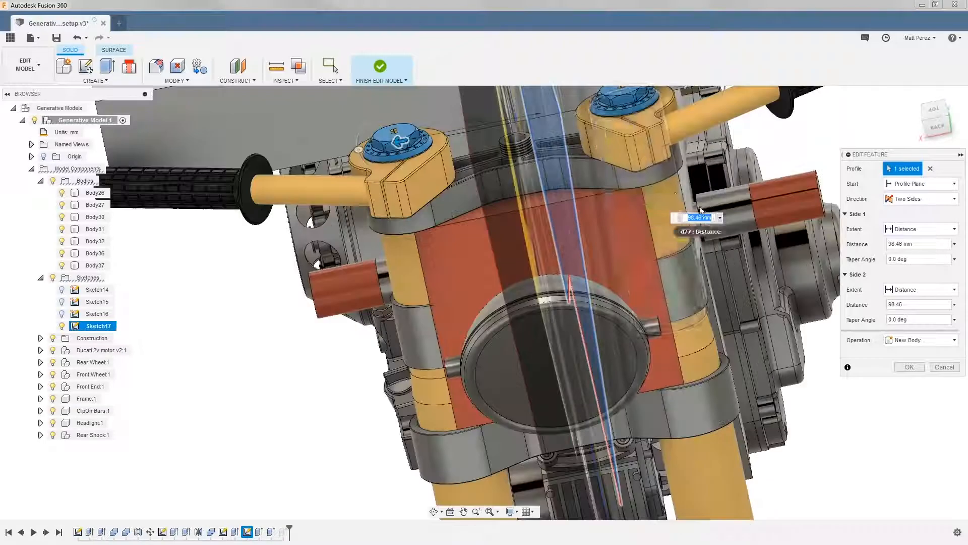
scroll(700, 198, "up", 5)
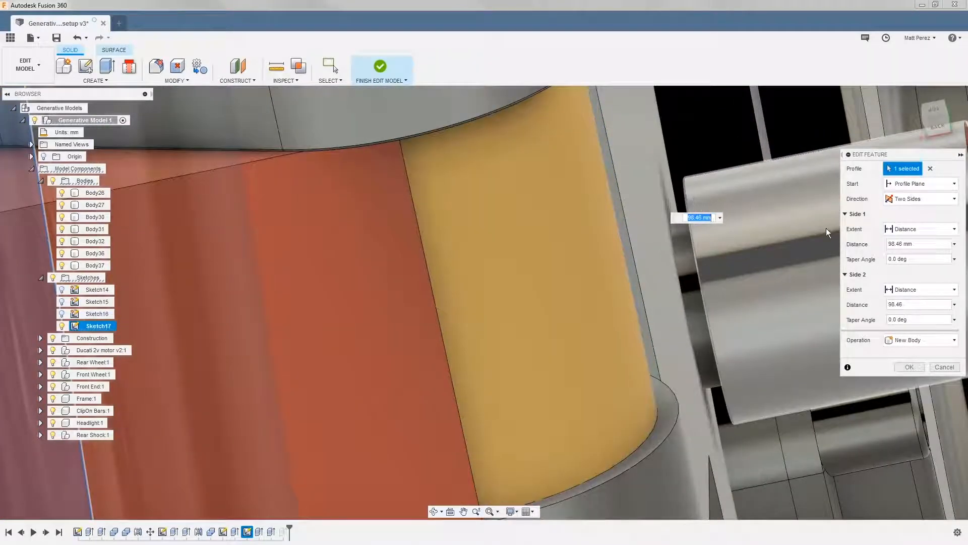
type("100")
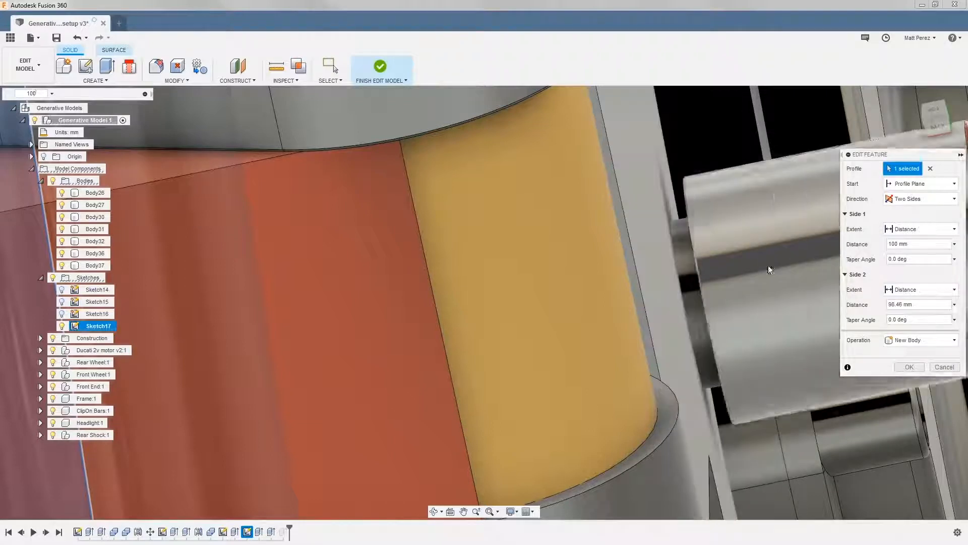
left_click(936, 258)
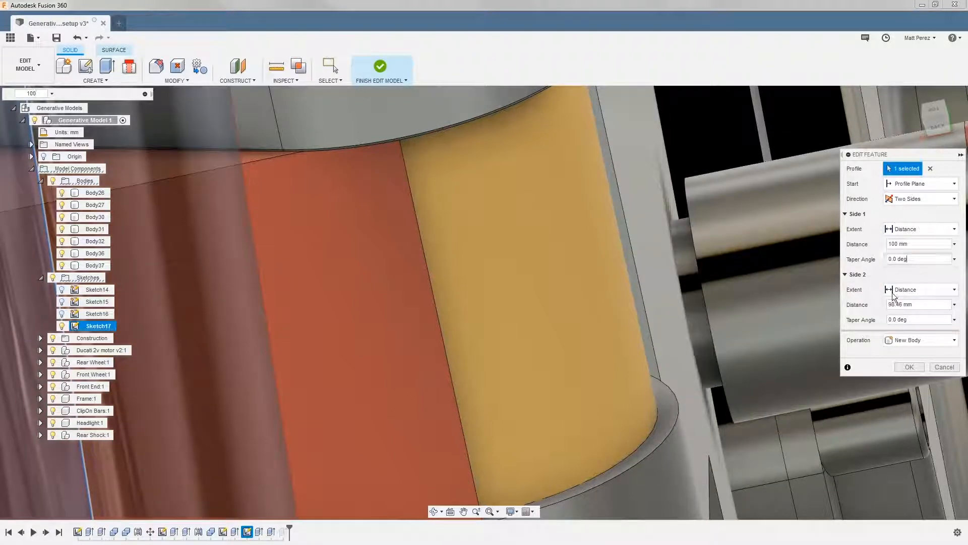
scroll(742, 303, "down", 8)
middle_click_drag(575, 360, 595, 358, "shift")
left_click(909, 367)
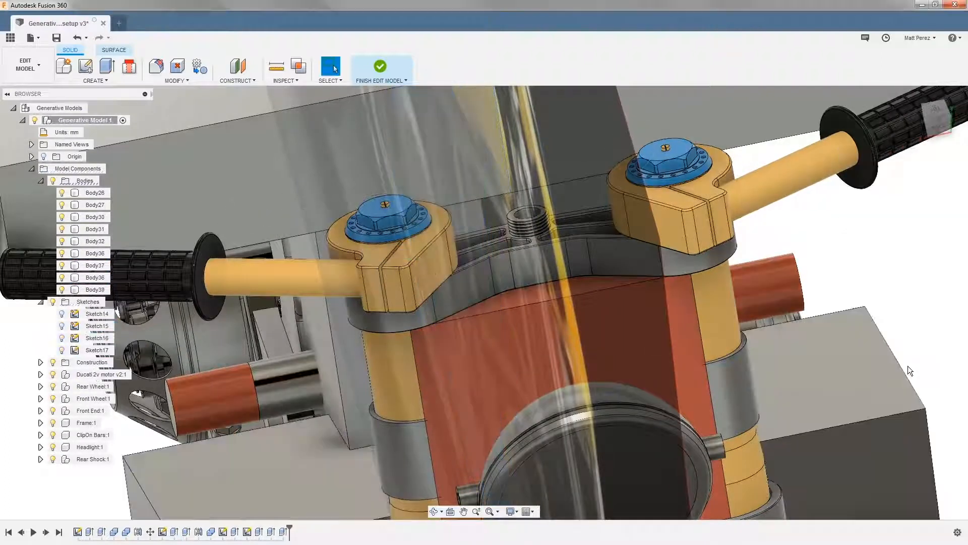
Run an interference check between the main engine obstacle body and the right front frame lug, and remove the overlapping volume from the body
left_click(301, 81)
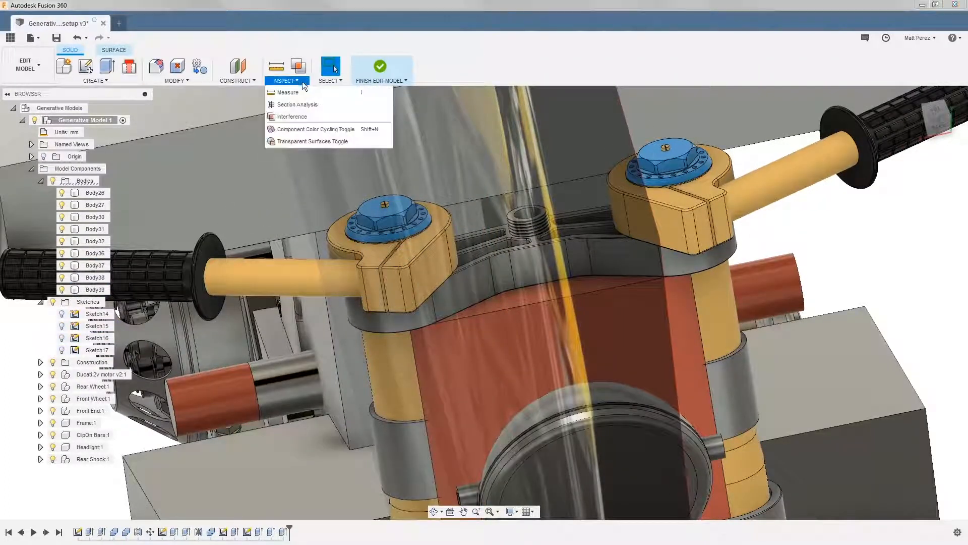
left_click(292, 116)
left_click(338, 346)
left_click(305, 368)
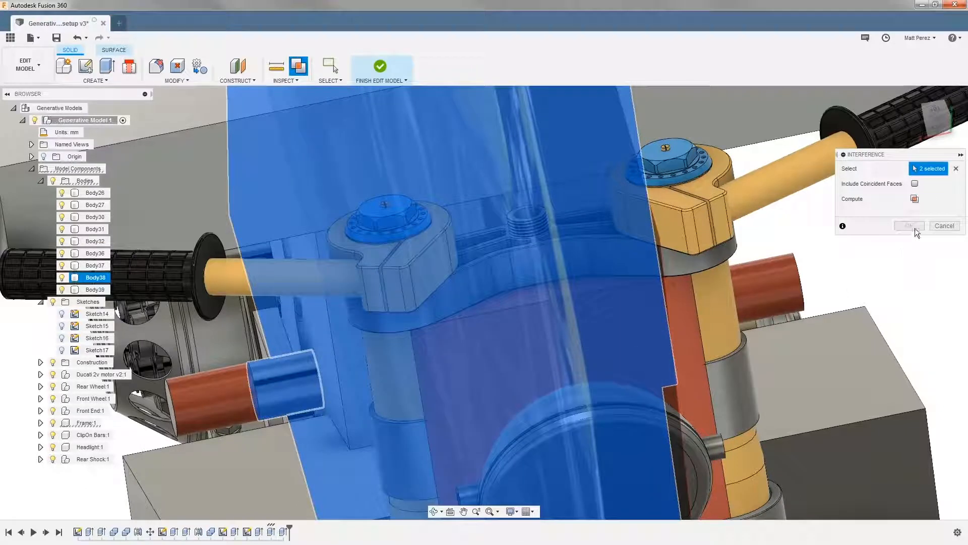
left_click(915, 198)
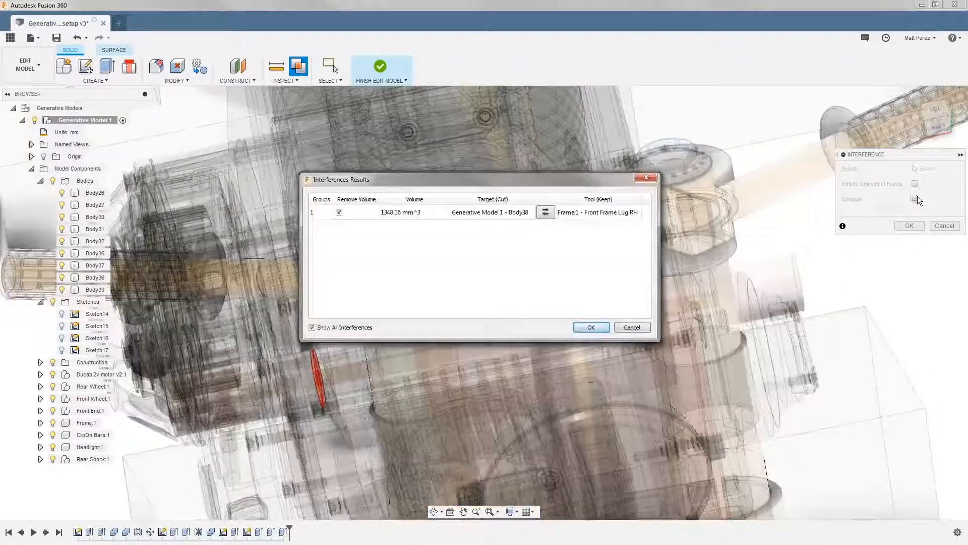
left_click(585, 328)
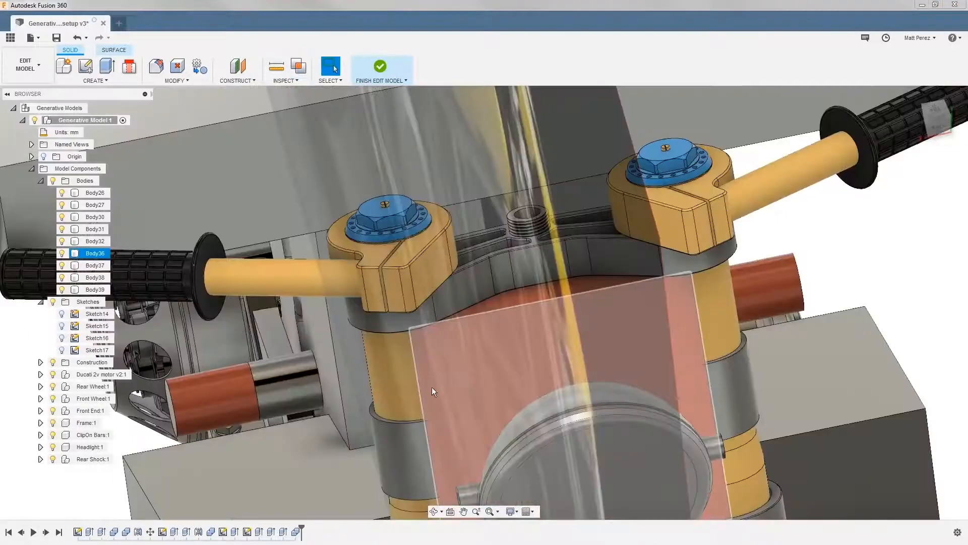
left_click(325, 389)
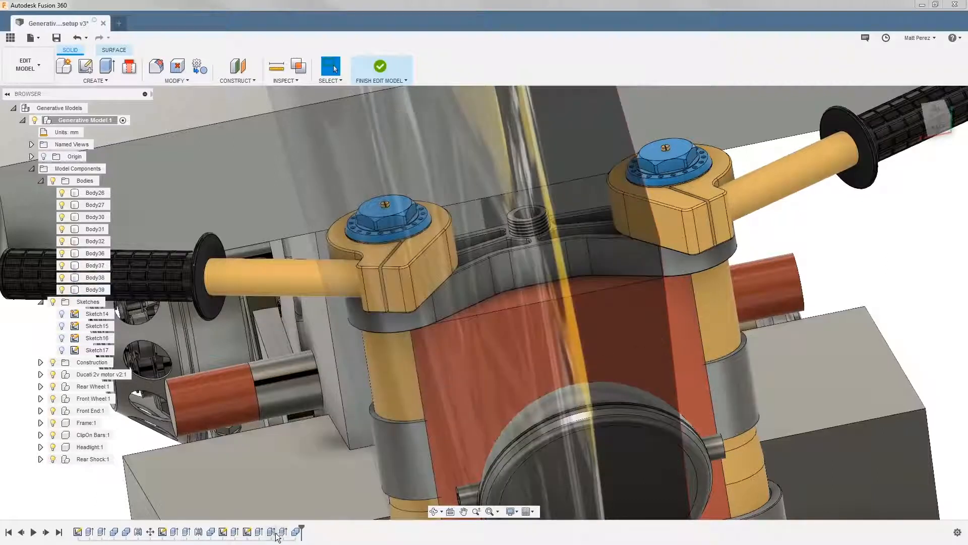
Edit the main engine body's extrusion, setting the Side 1 distance to 98.46 mm and the Side 2 distance to 100 mm
right_click(273, 533)
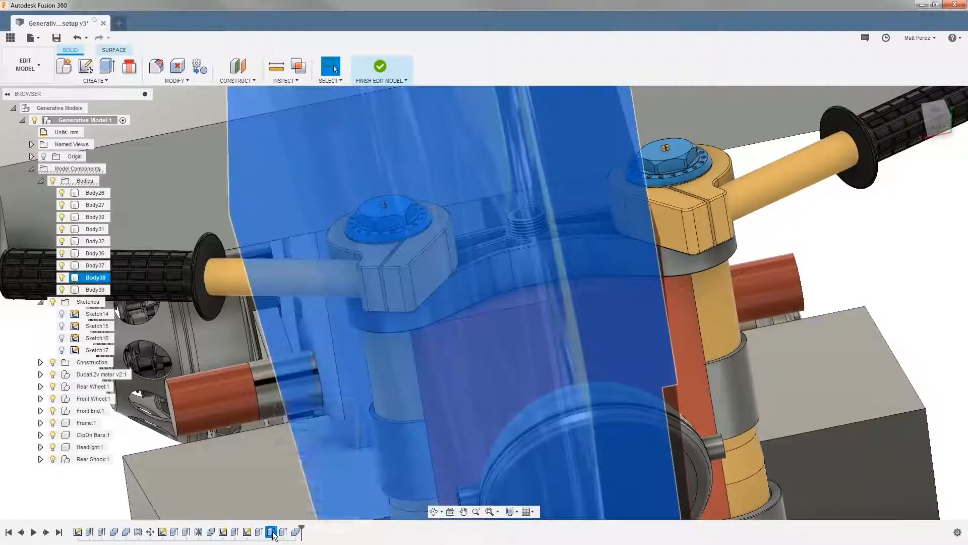
left_click(296, 430)
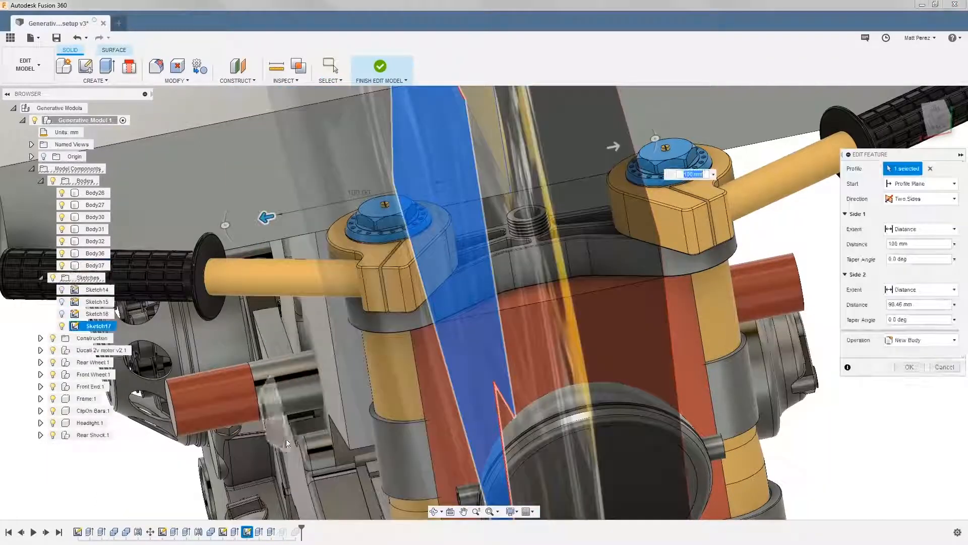
left_click_drag(919, 244, 835, 246)
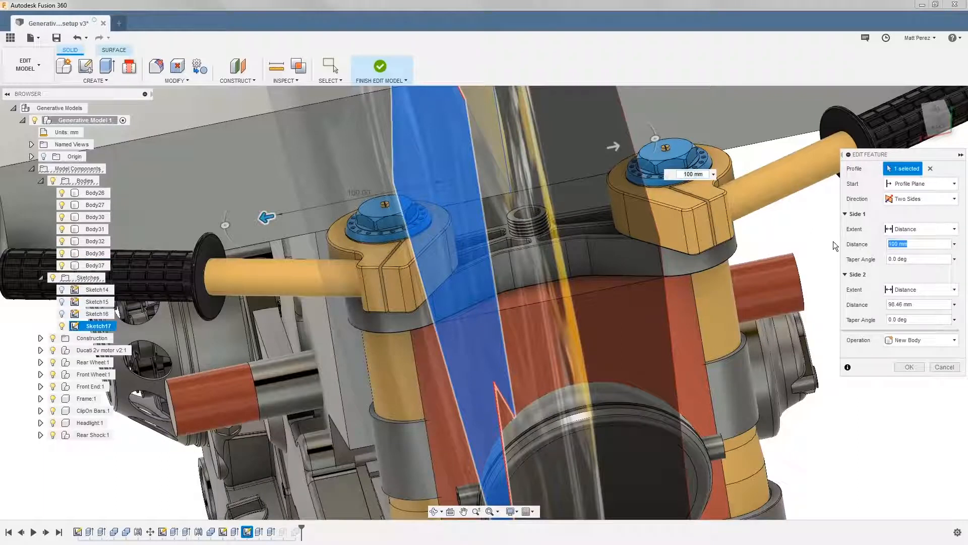
type("98.46")
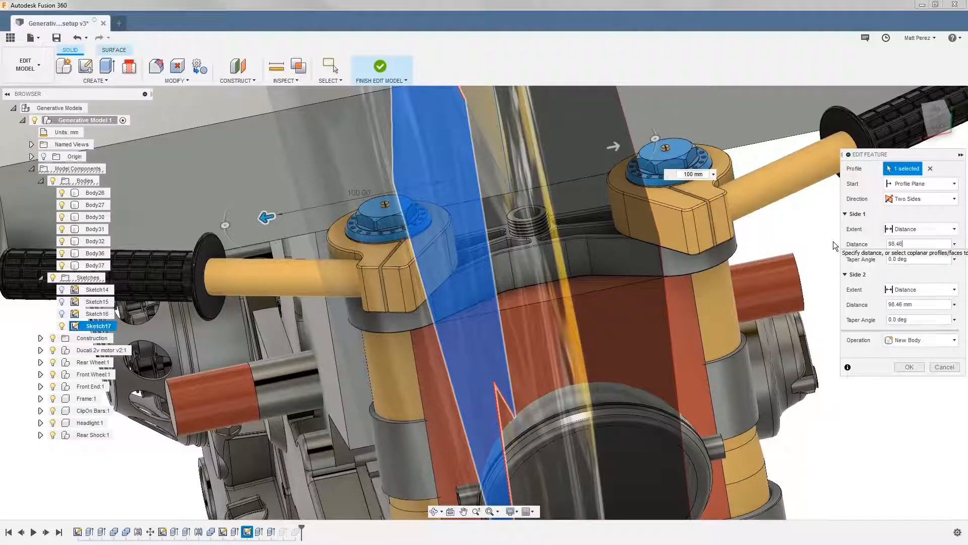
left_click(910, 304)
type("100")
left_click(911, 366)
Check the main engine obstacle body for interference with the front frame lugs on both sides, and close the check without changes
left_click(299, 68)
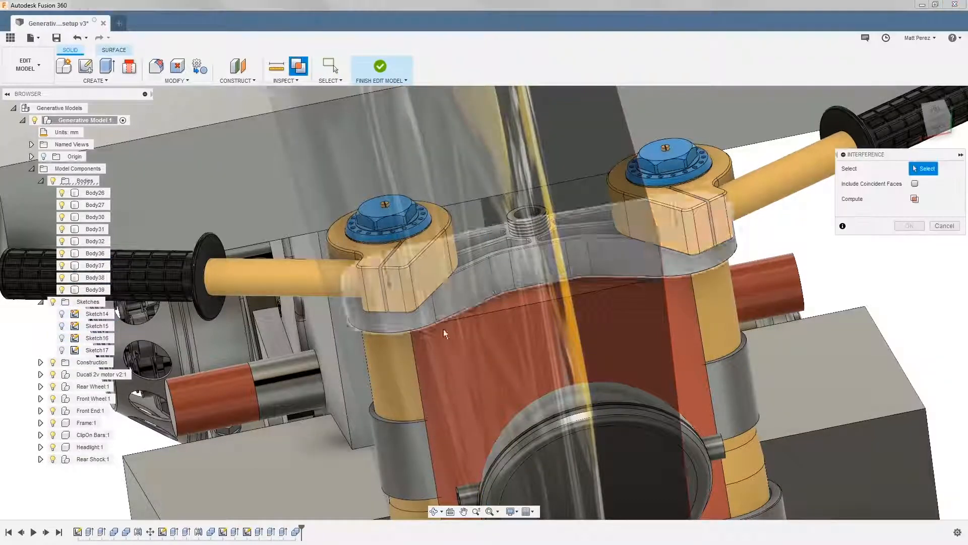
left_click(325, 341)
left_click(310, 365)
middle_click_drag(596, 358, 484, 353, "shift")
left_click(917, 299)
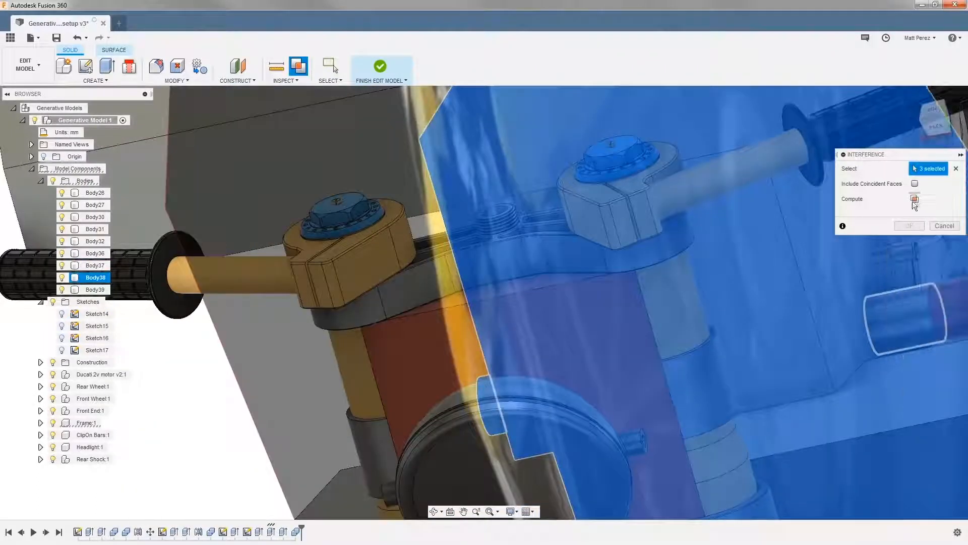
left_click(915, 199)
left_click(509, 275)
middle_click_drag(523, 279, 734, 302, "shift")
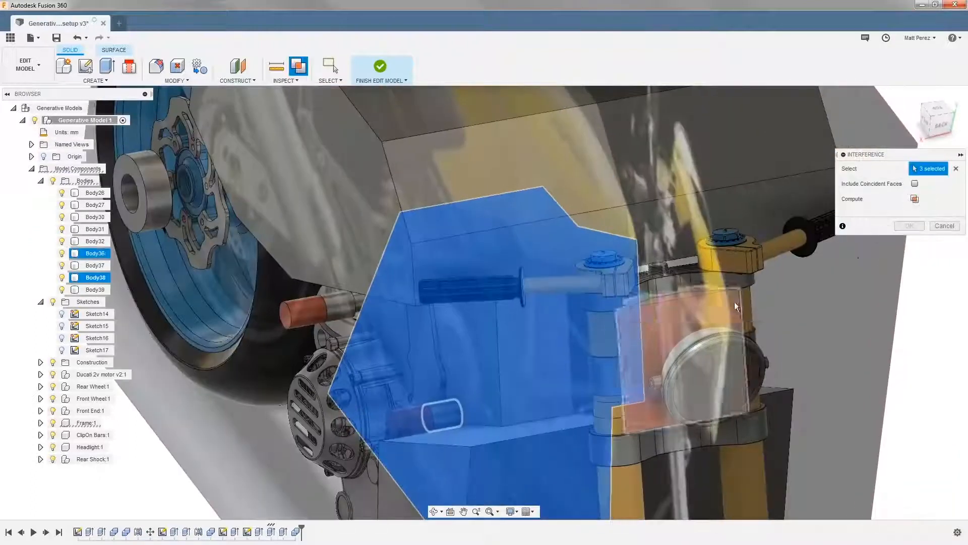
left_click(942, 226)
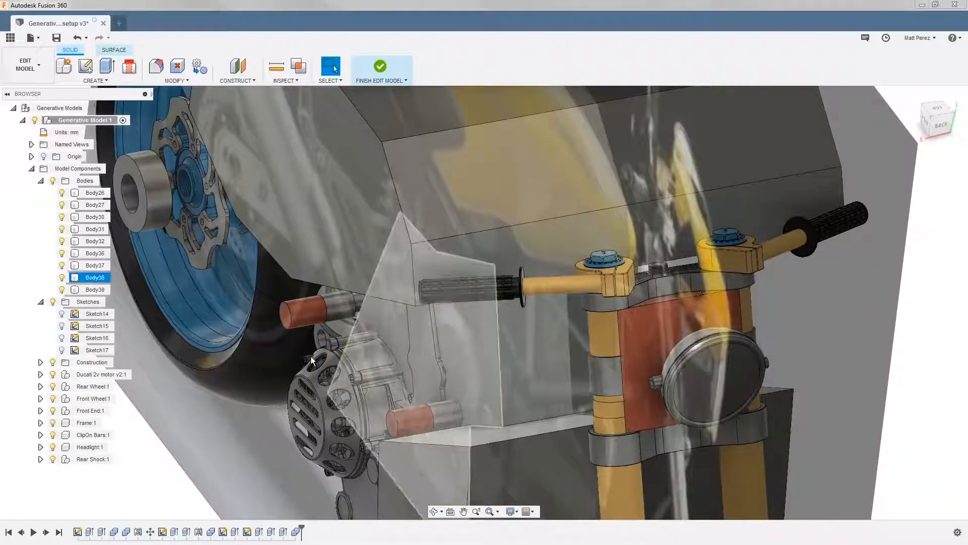
scroll(387, 331, "down", 3)
middle_click_drag(387, 331, 632, 347, "shift")
left_click(122, 79)
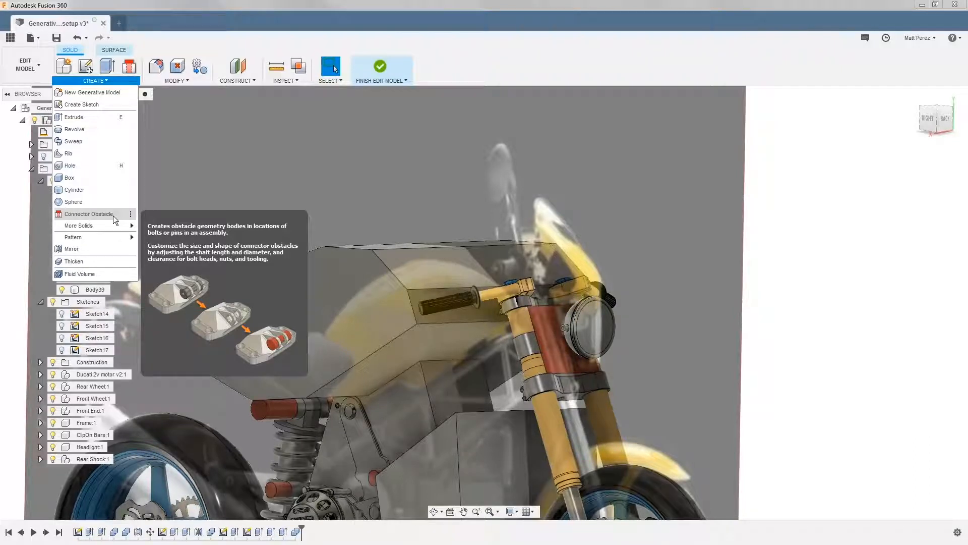
left_click(812, 241)
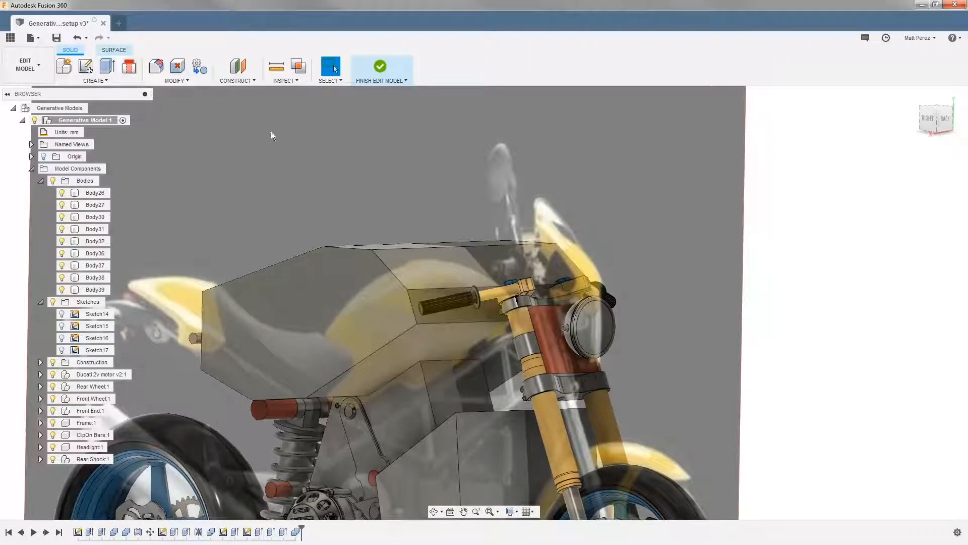
left_click(200, 81)
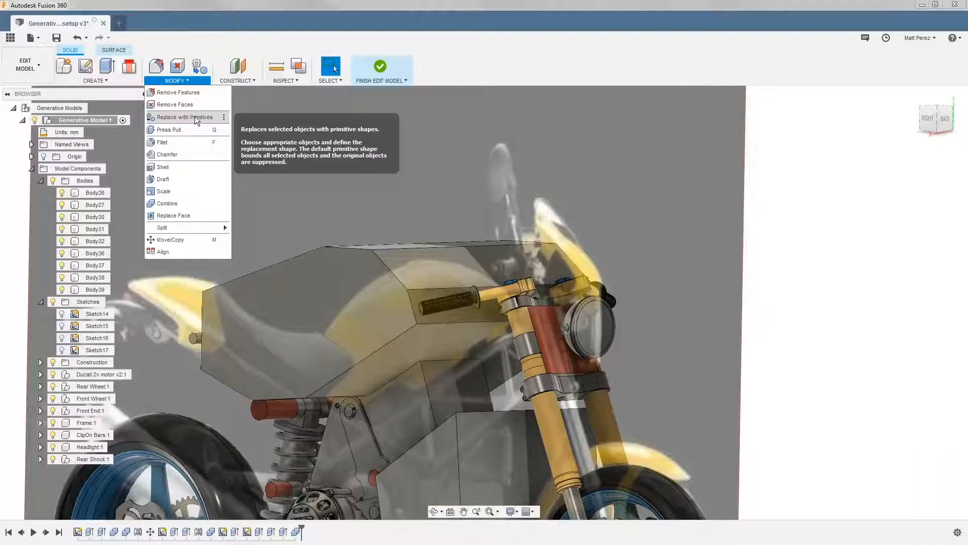
left_click(782, 225)
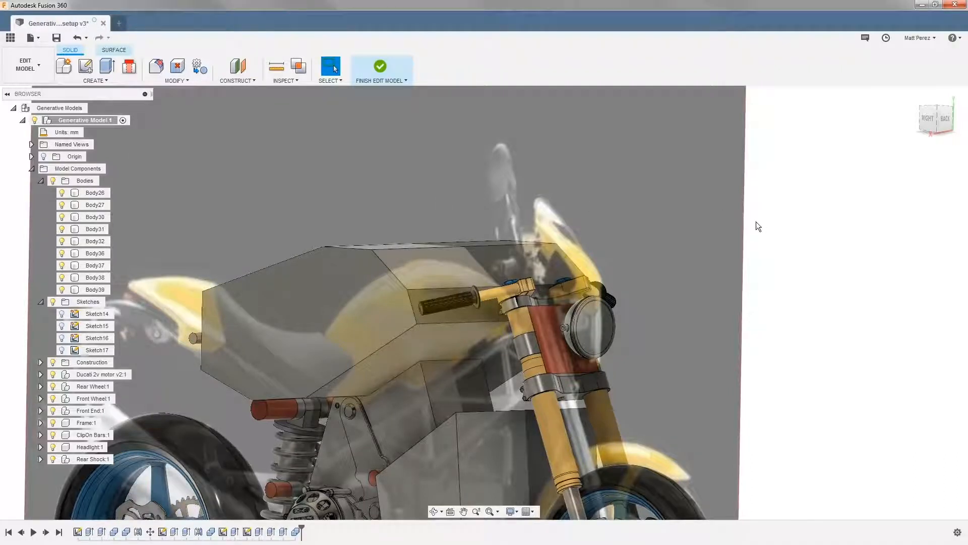
Combine the forward cylinder body with the main engine and tank bodies using the Join operation
scroll(724, 222, "down", 4)
middle_click_drag(612, 328, 547, 270)
middle_click_drag(501, 322, 520, 349, "shift")
middle_click_drag(440, 353, 419, 322, "shift")
left_click(269, 105)
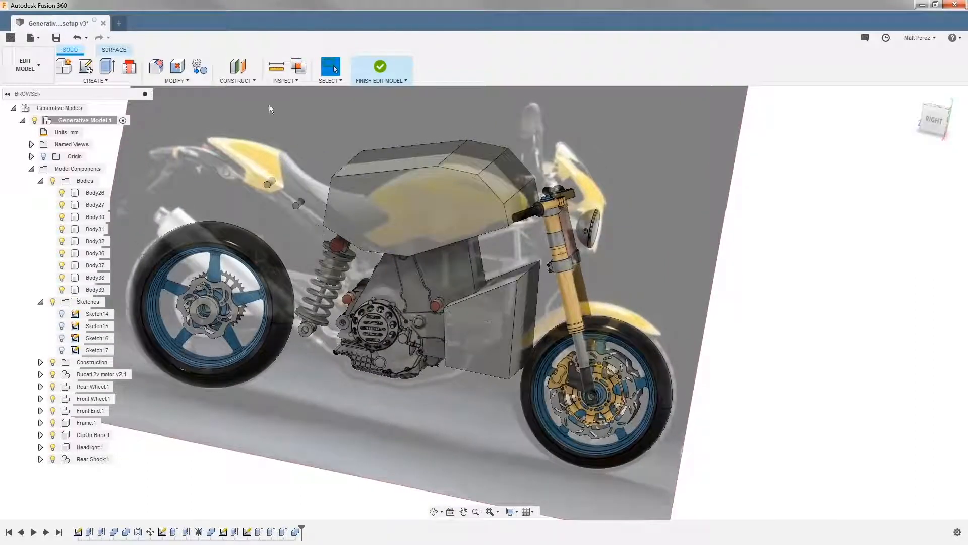
left_click(179, 80)
left_click(174, 203)
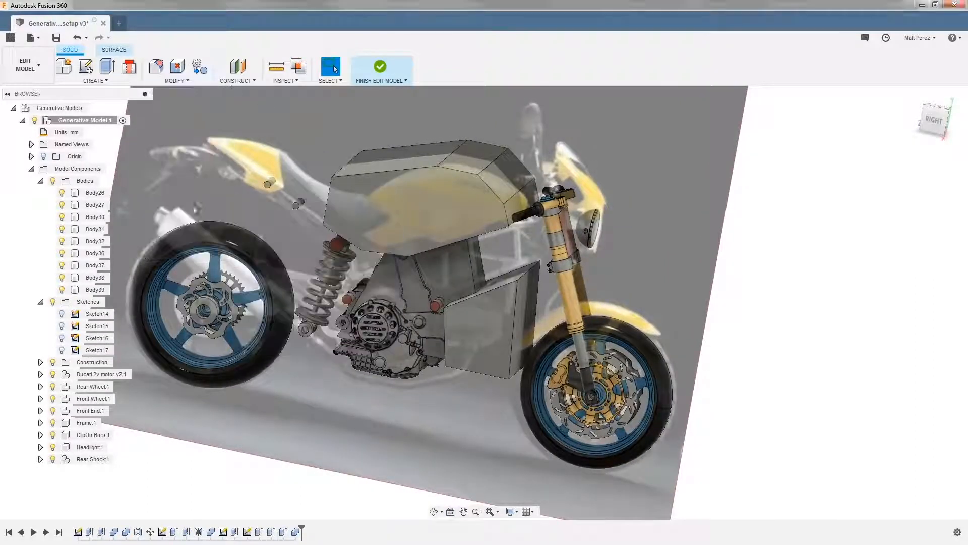
left_click(497, 318)
left_click(398, 302)
left_click(428, 192)
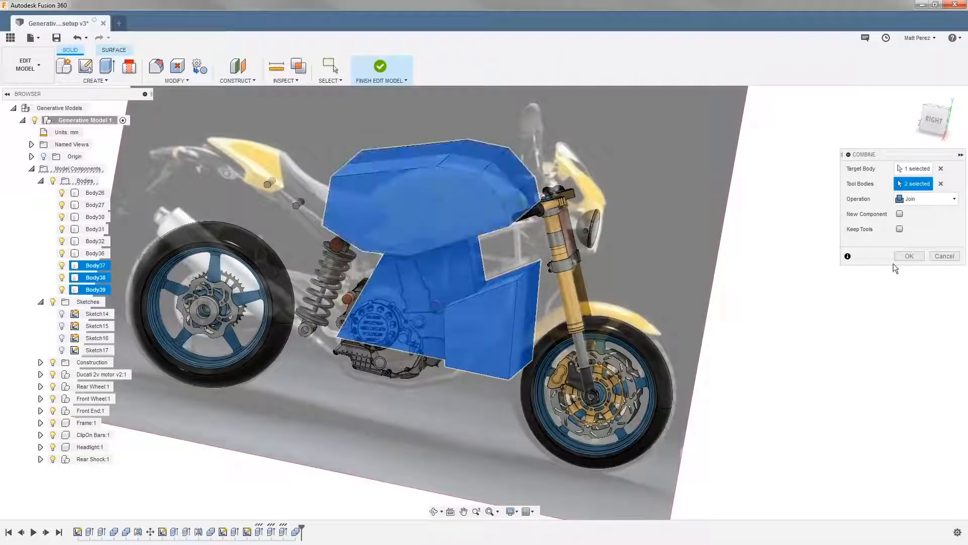
left_click(909, 255)
Apply the red appearance already in the design to the joined obstacle body
key("a")
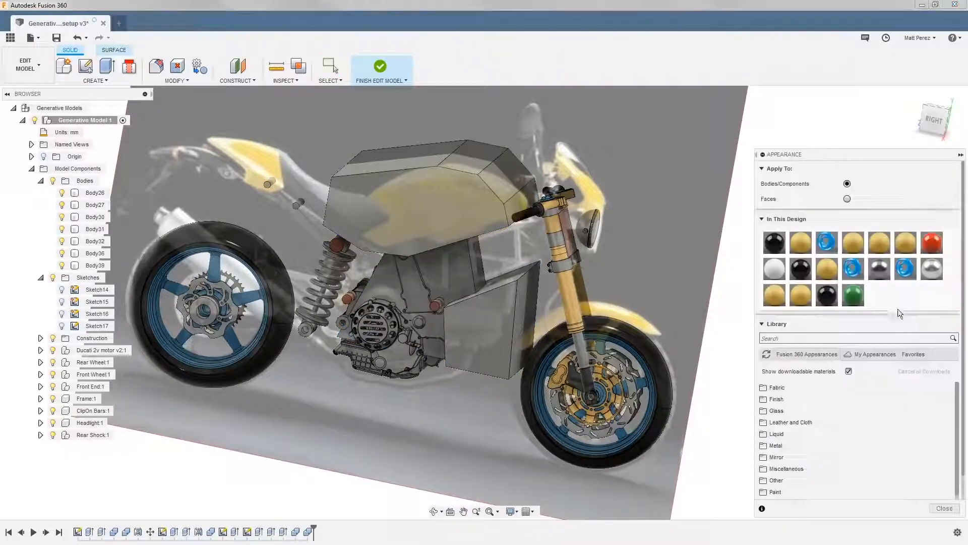
left_click_drag(931, 243, 606, 256)
left_click_drag(465, 205, 466, 208)
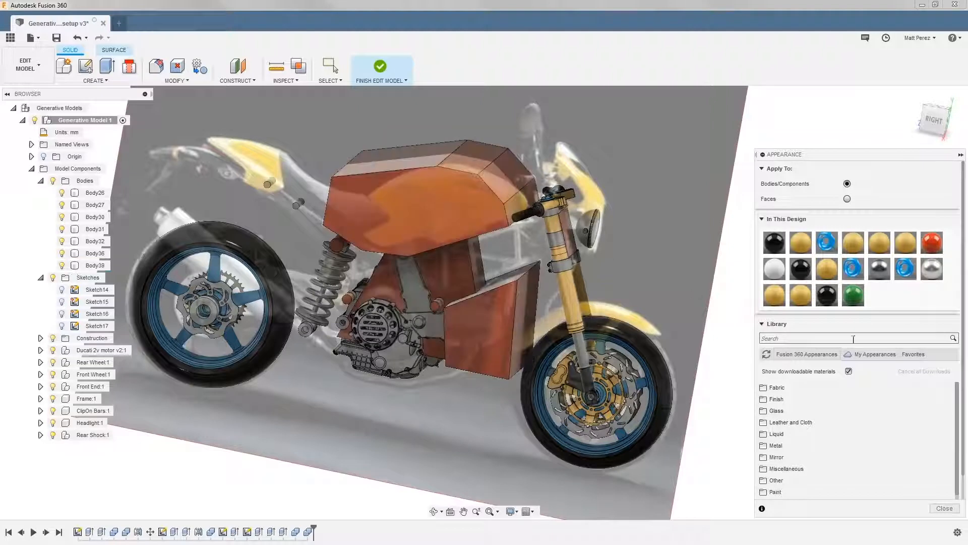
left_click(945, 508)
Start a fillet on the cylinder section's upper front edge and the tank's lower front edge with a 37.5 mm radius
middle_click_drag(675, 401, 676, 360, "shift")
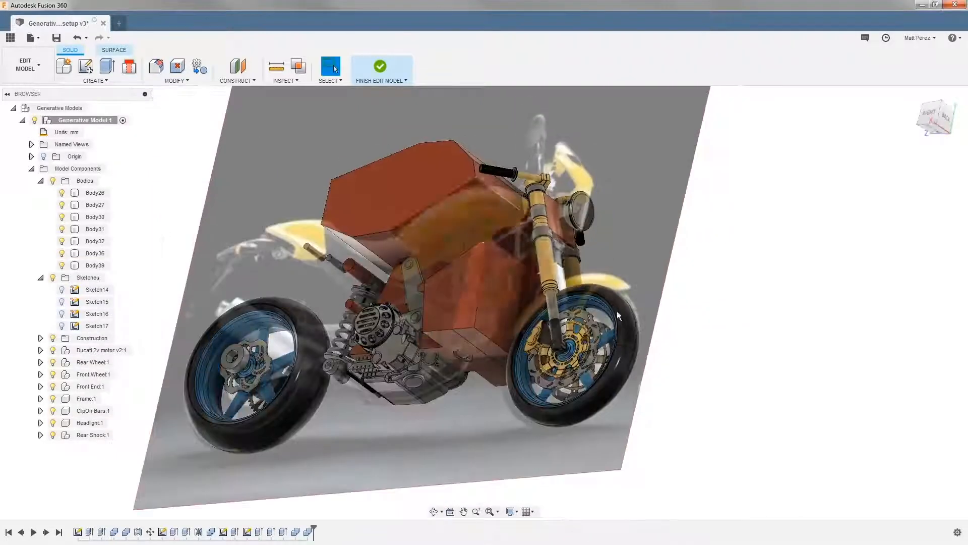
scroll(453, 237, "up", 3)
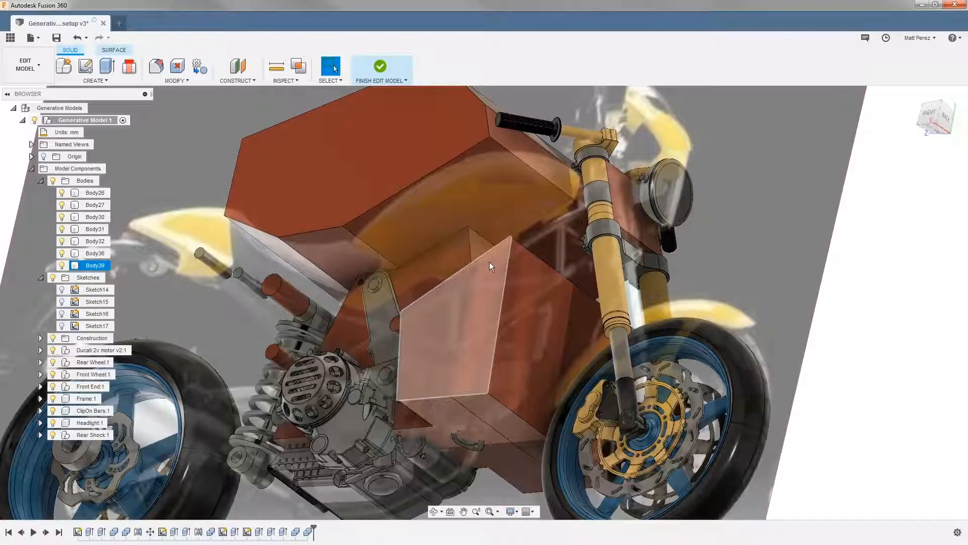
key("f")
left_click(532, 255)
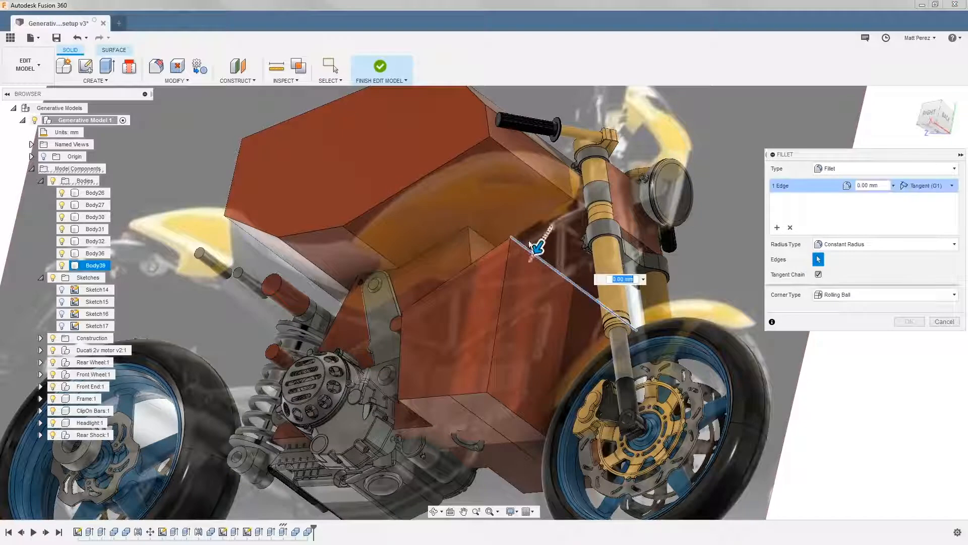
left_click(509, 151)
middle_click_drag(510, 154, 537, 218, "shift")
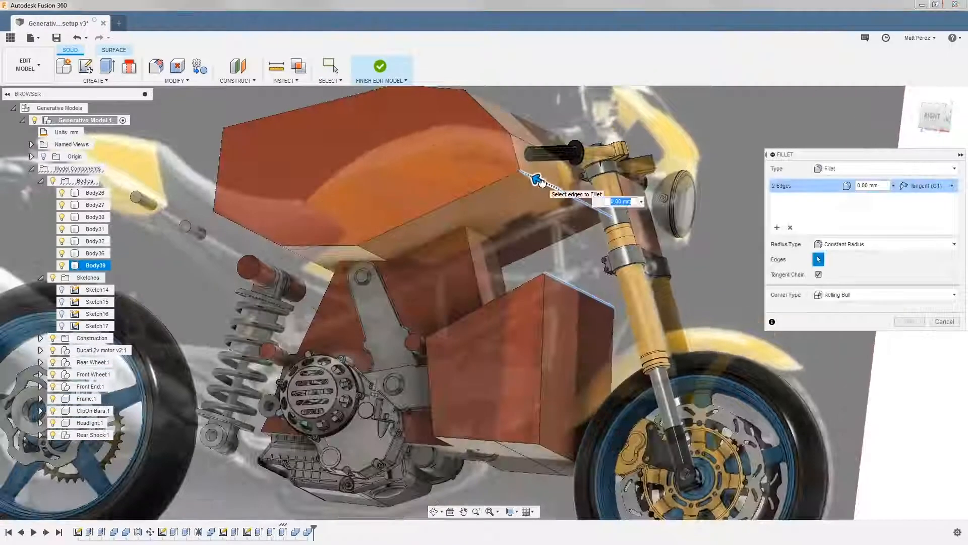
left_click_drag(541, 180, 536, 178)
middle_click_drag(529, 238, 505, 266, "shift")
Add the engine section's front vertical edges and the tank's underside cross edges to the 37.5 mm fillet
left_click(472, 271)
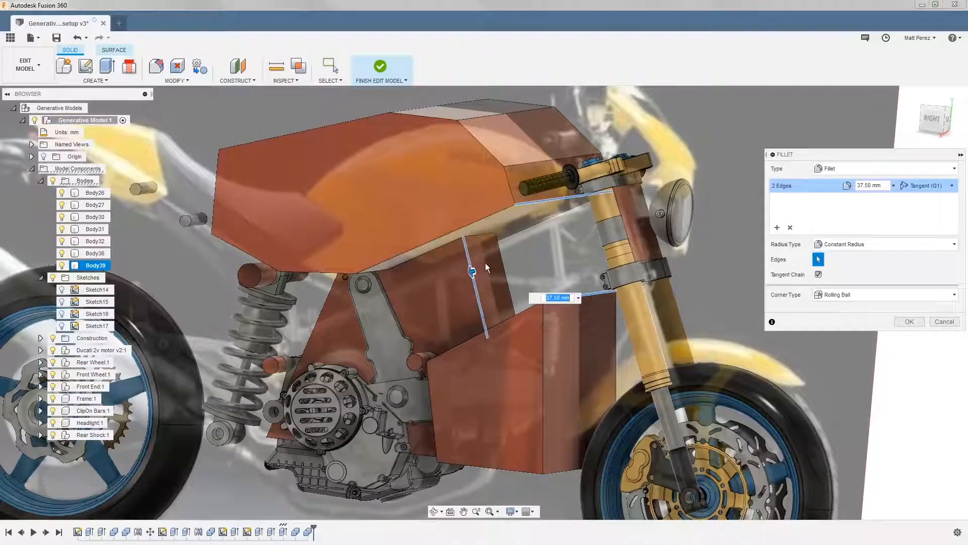
left_click(501, 256)
middle_click_drag(515, 289, 539, 274, "shift")
left_click(426, 250)
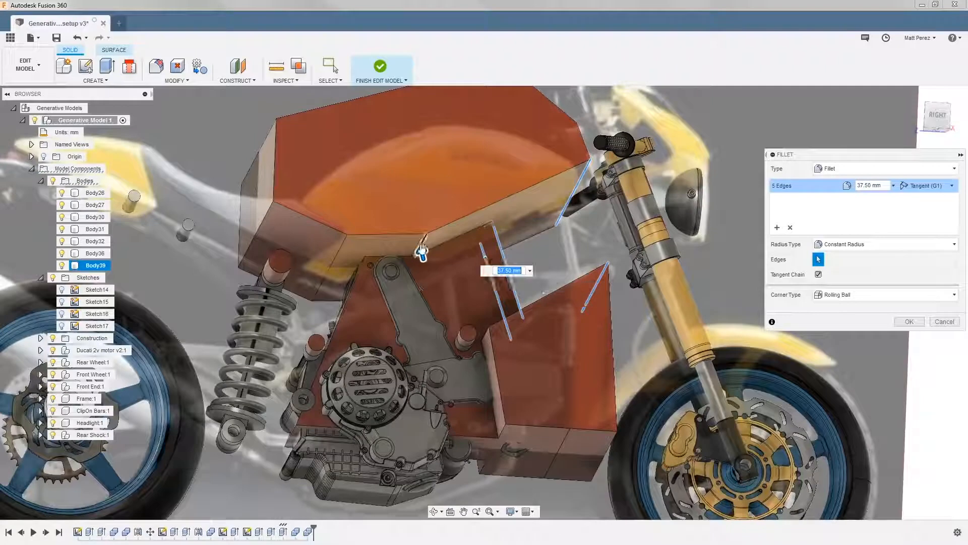
middle_click_drag(423, 246, 593, 218, "shift")
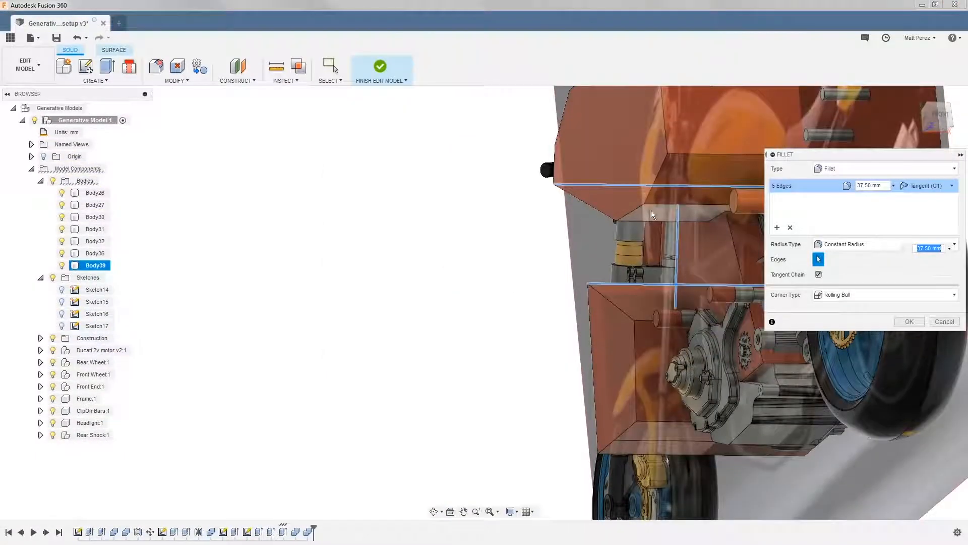
middle_click_drag(652, 207, 520, 311, "shift")
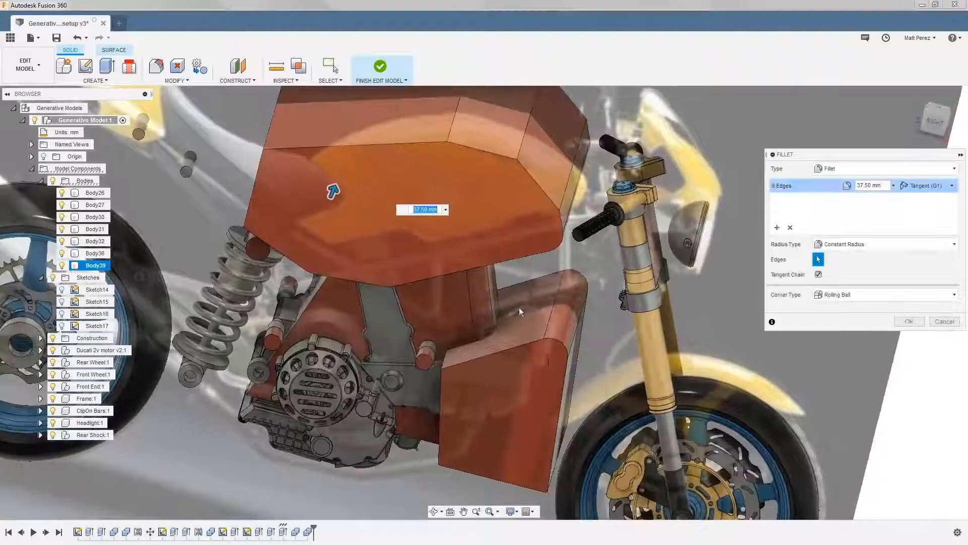
Include the forward cylinder section's upper rear corner edges in the 37.5 mm fillet and complete it
left_click(448, 356)
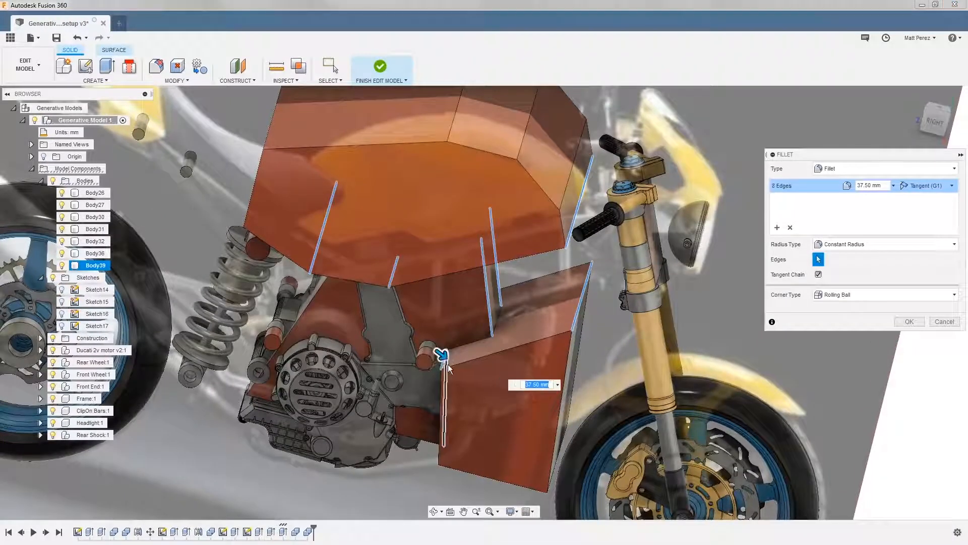
left_click(448, 375)
left_click(458, 307)
middle_click_drag(484, 378, 428, 213, "shift")
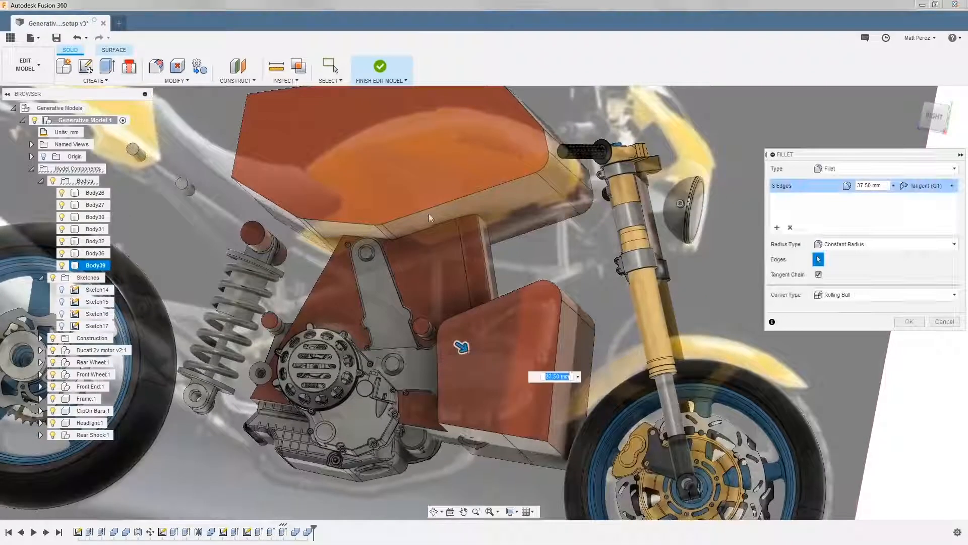
left_click(907, 322)
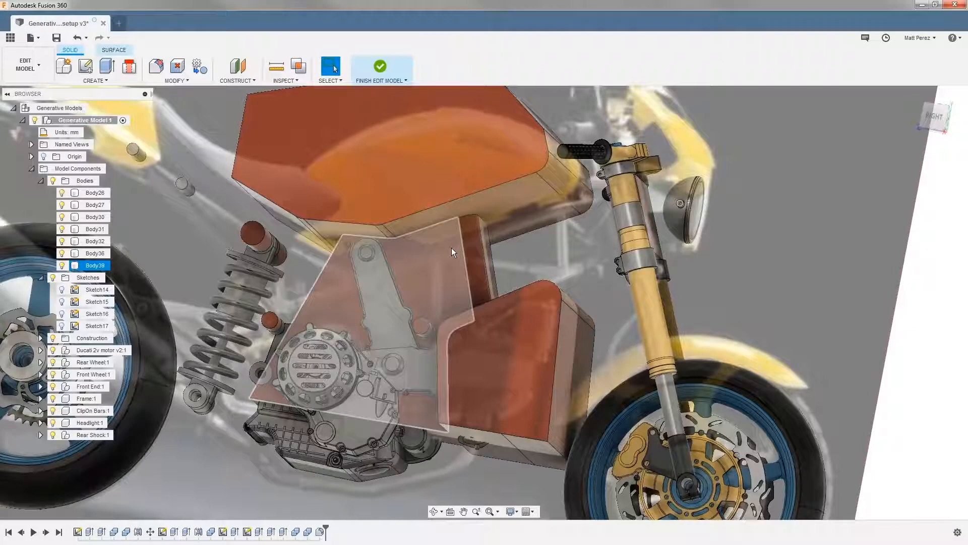
Fillet the edges where the cylinder section meets the tank and the forward cylinder section with a 10 mm radius
key("f")
left_click(451, 218)
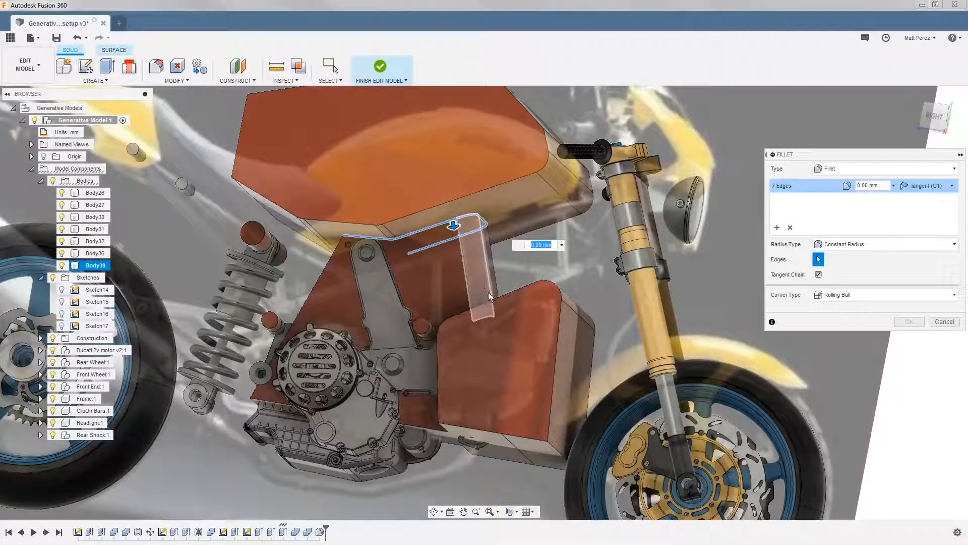
middle_click_drag(489, 308, 495, 374)
left_click(495, 375)
type("10")
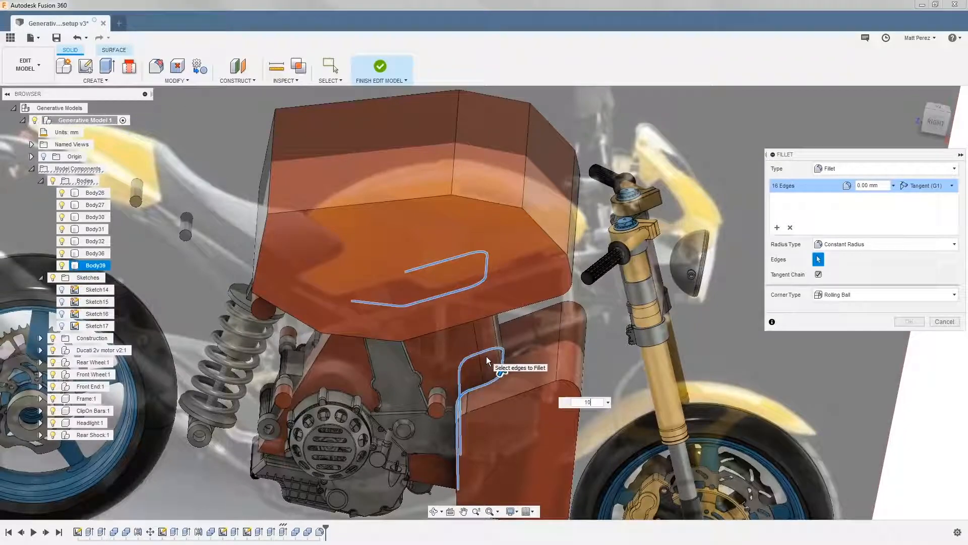
middle_click_drag(495, 329, 492, 296, "shift")
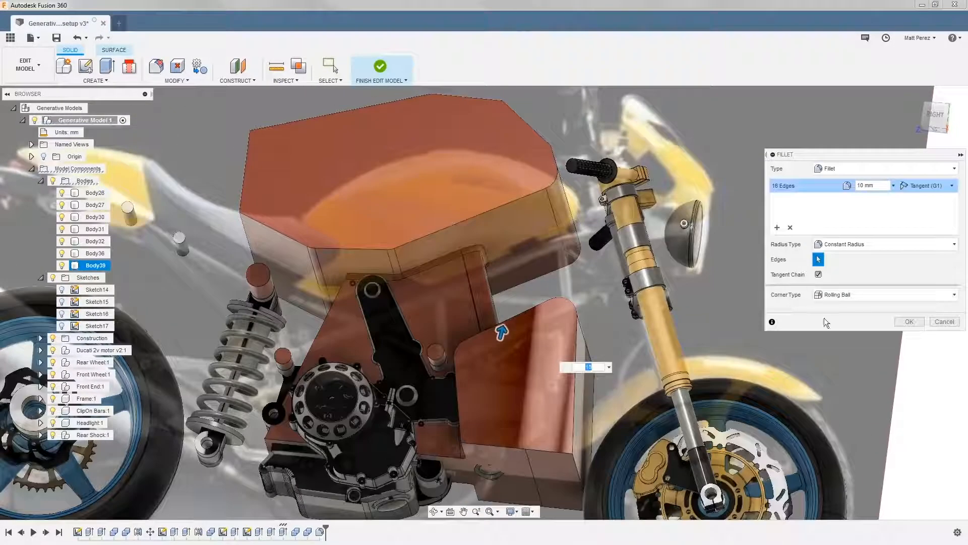
left_click(909, 321)
scroll(595, 253, "down", 4)
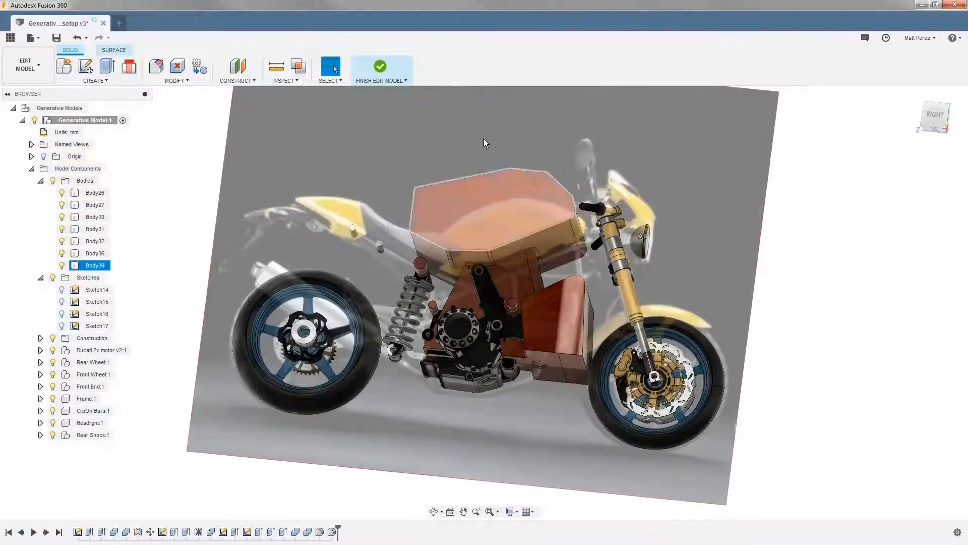
Finish editing the model and start assigning obstacle geometry with the joined tank-and-engine body and the upper shock mount cylinders
left_click(374, 79)
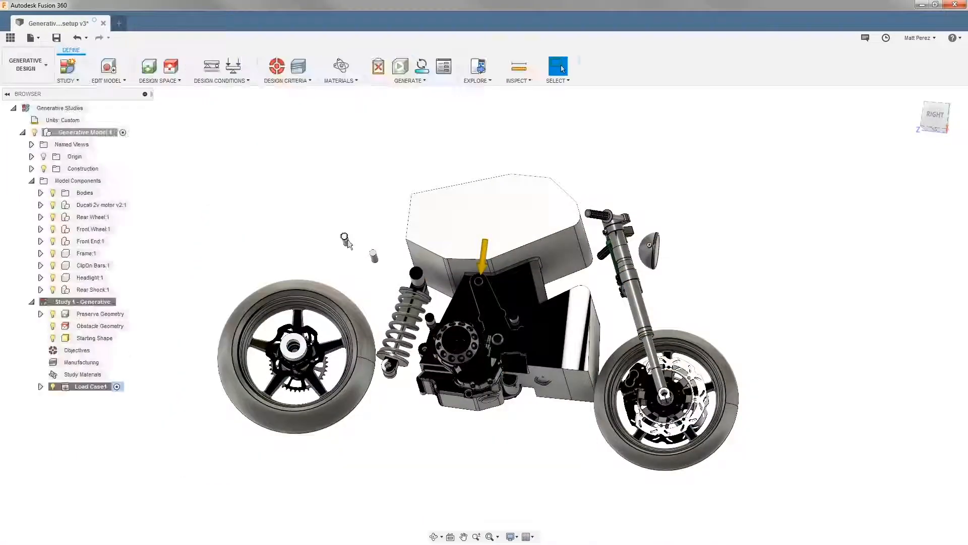
left_click(172, 69)
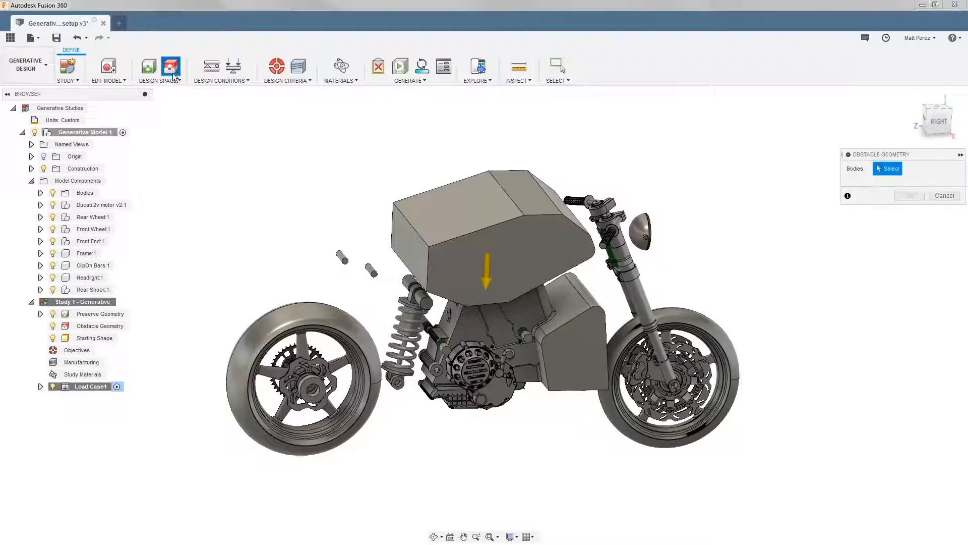
left_click(458, 238)
scroll(459, 301, "up", 3)
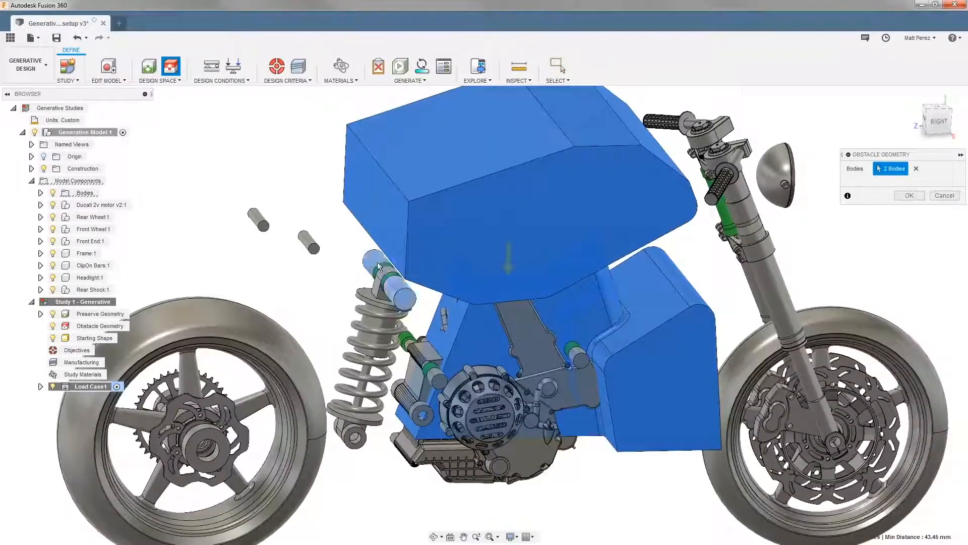
left_click(373, 259)
middle_click_drag(479, 364, 445, 352, "shift")
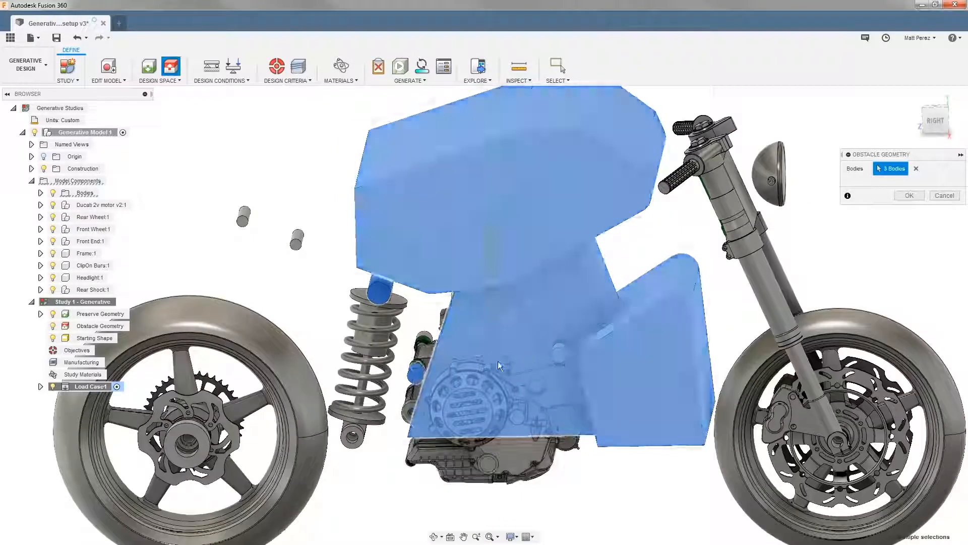
Add the cylinders at the engine mounting lugs and the steering head body to the obstacle selection
left_click(563, 352)
left_click(426, 330)
middle_click_drag(507, 334, 403, 428, "shift")
middle_click_drag(574, 295, 580, 328, "shift")
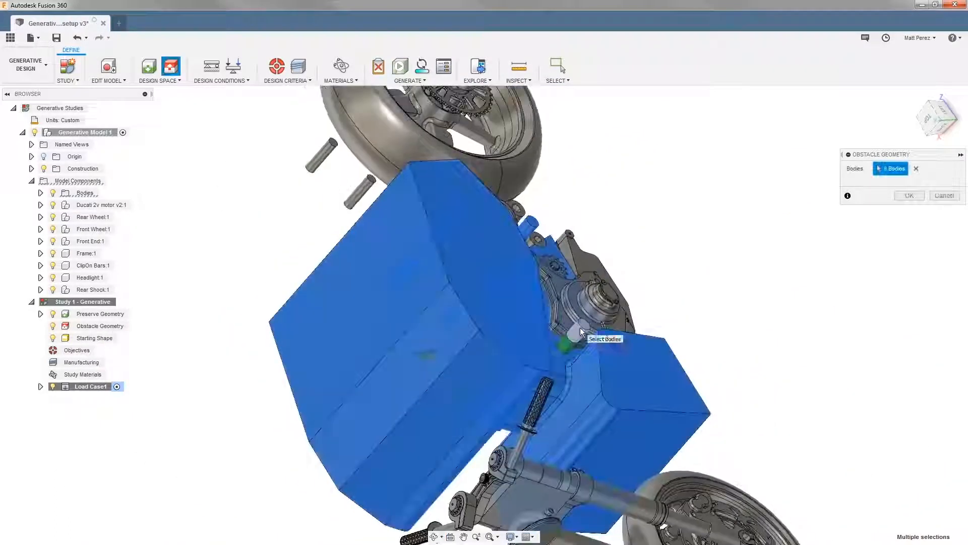
left_click(580, 328)
left_click(537, 500)
middle_click_drag(537, 500, 690, 318, "shift")
Add the engine's cylinder and casing bodies on both sides of the motor to the obstacle selection
left_click(688, 313)
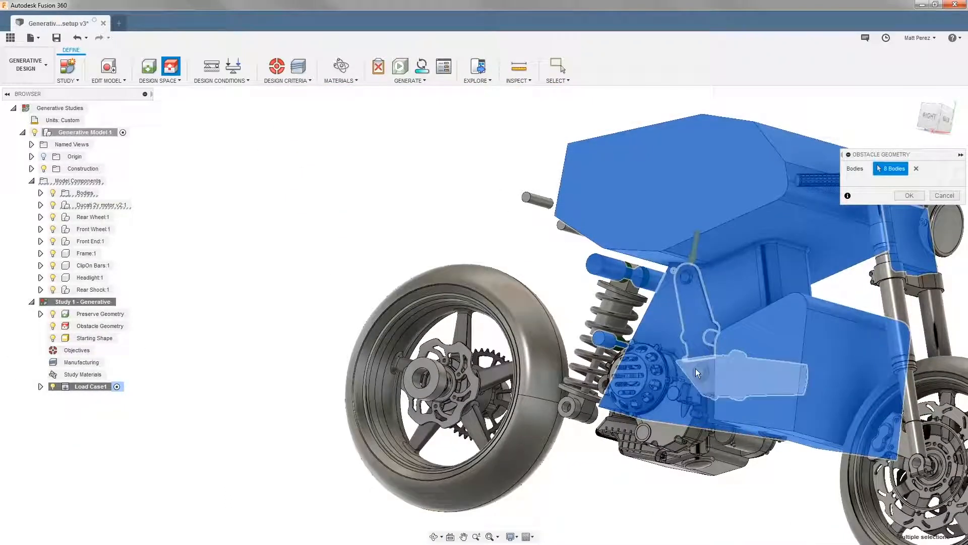
left_click(695, 369)
left_click(669, 362)
left_click(673, 365)
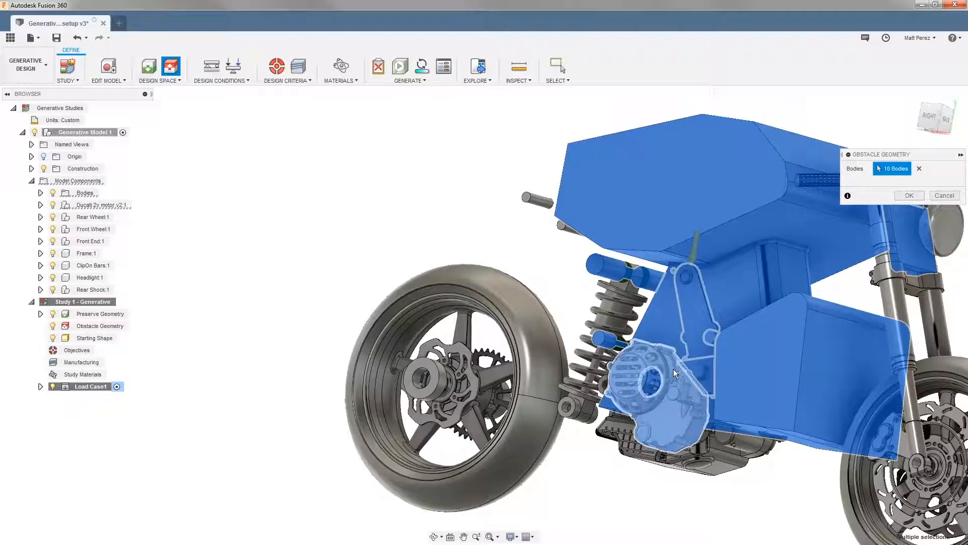
middle_click_drag(663, 366, 689, 315, "shift")
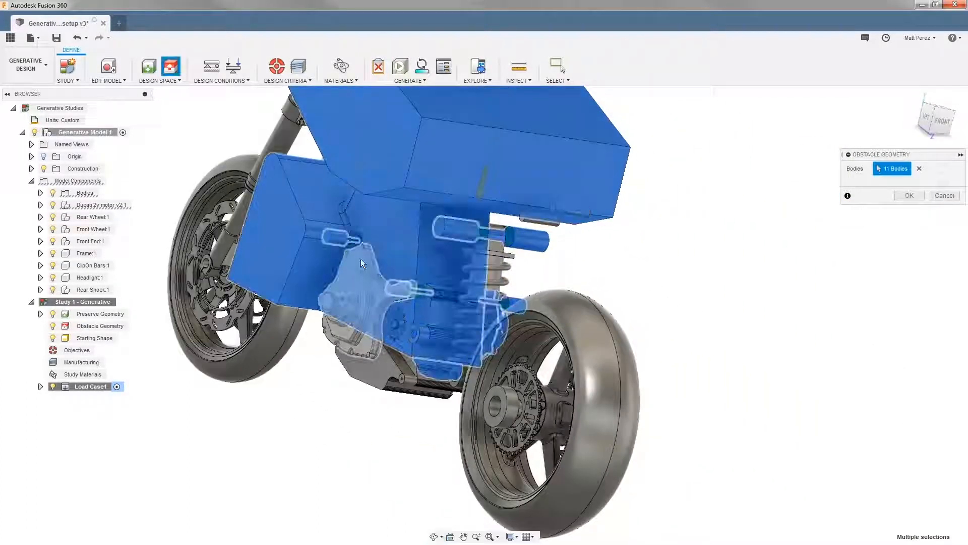
left_click(370, 307)
Remove the round slotted clutch cover from the obstacle selection and apply the obstacle geometry
middle_click_drag(268, 415, 292, 411, "shift")
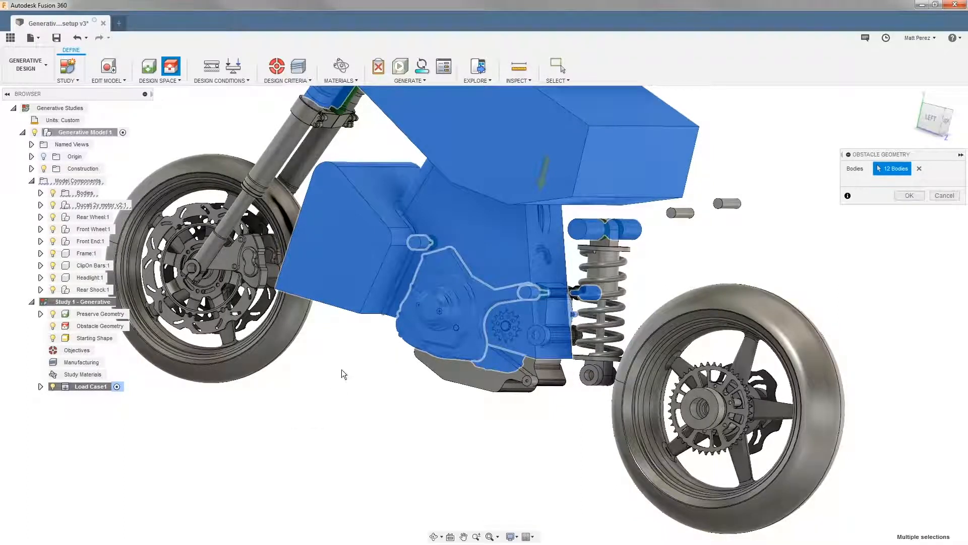
scroll(428, 319, "up", 5)
middle_click_drag(544, 289, 454, 285, "shift")
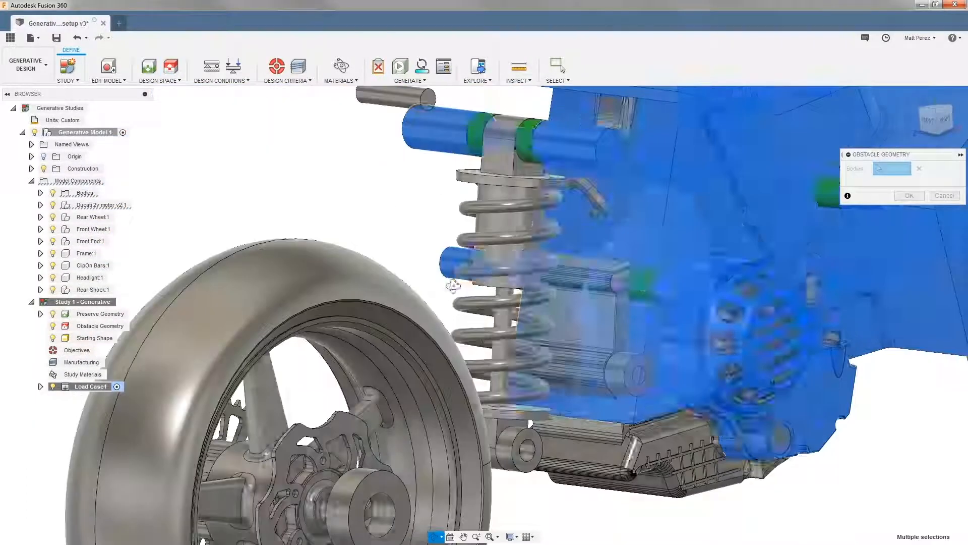
left_click(767, 304)
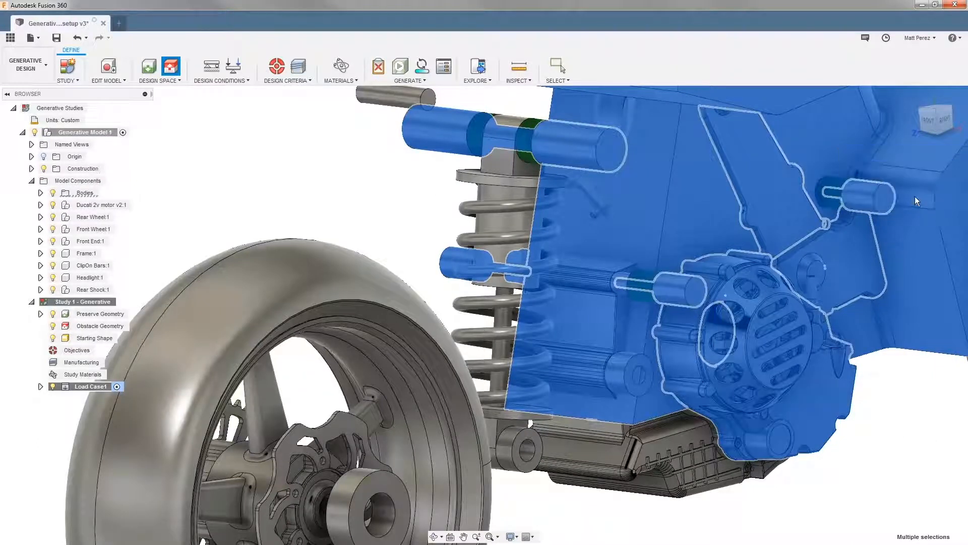
left_click(910, 196)
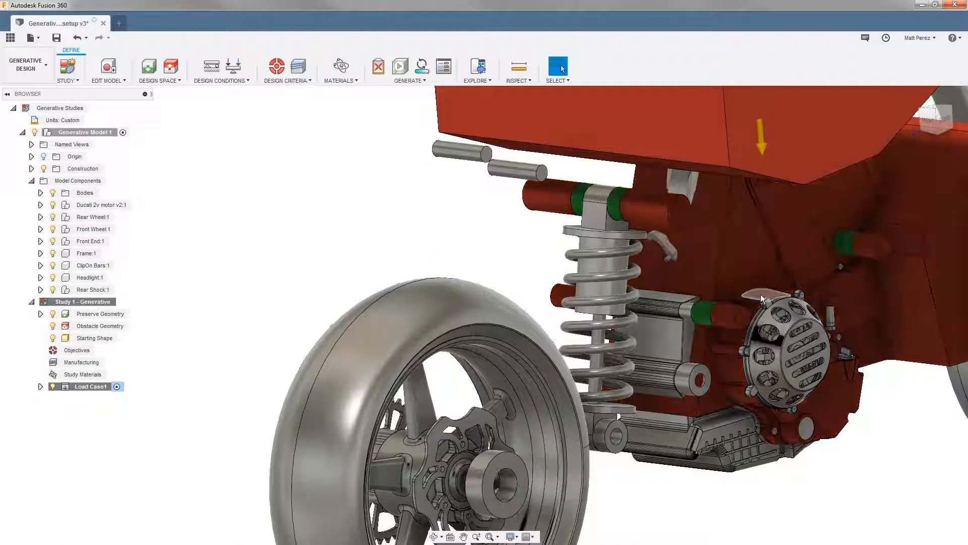
Examine the obstacle coverage around the clutch cover and between the rear engine lugs, and review the assigned obstacle bodies
scroll(806, 343, "up", 3)
scroll(806, 341, "up", 5)
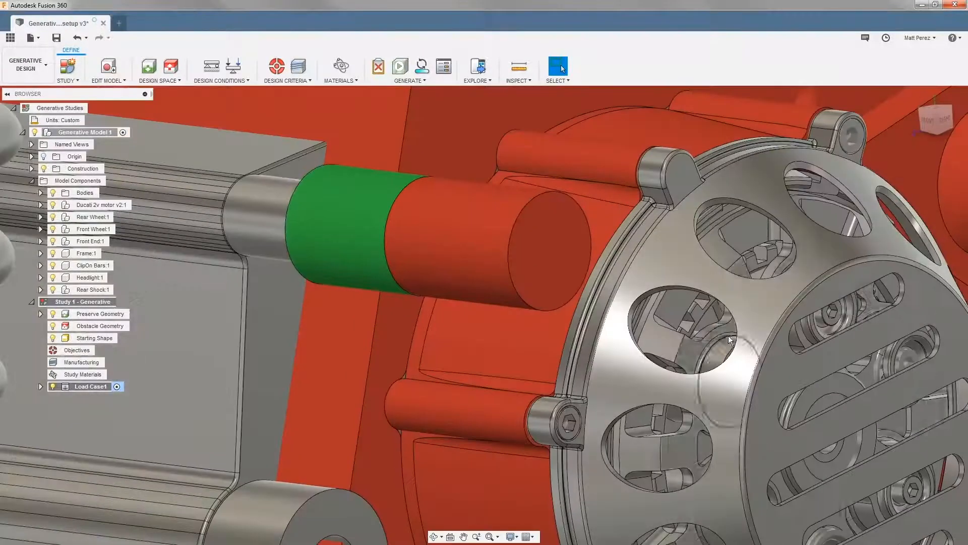
scroll(686, 344, "up", 3)
scroll(685, 347, "down", 10)
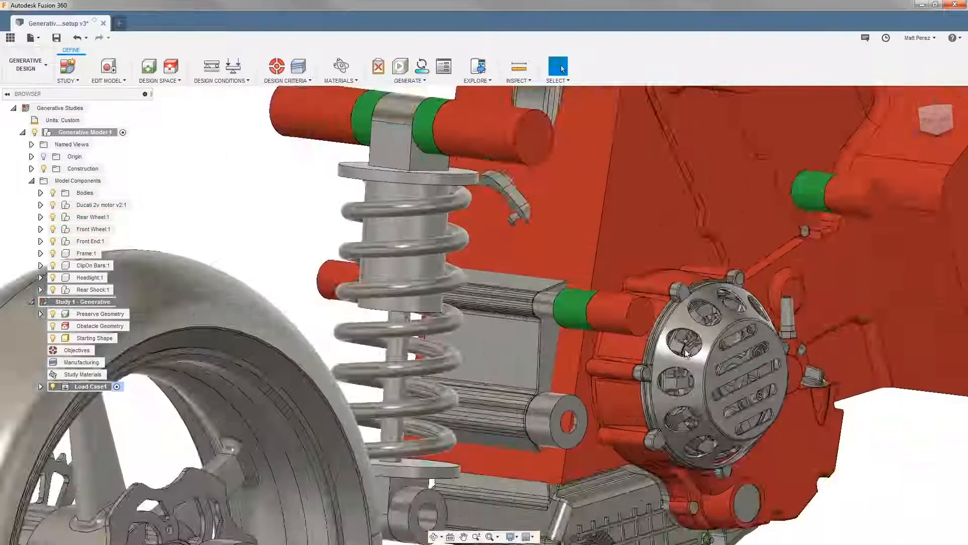
middle_click_drag(817, 267, 721, 303, "shift")
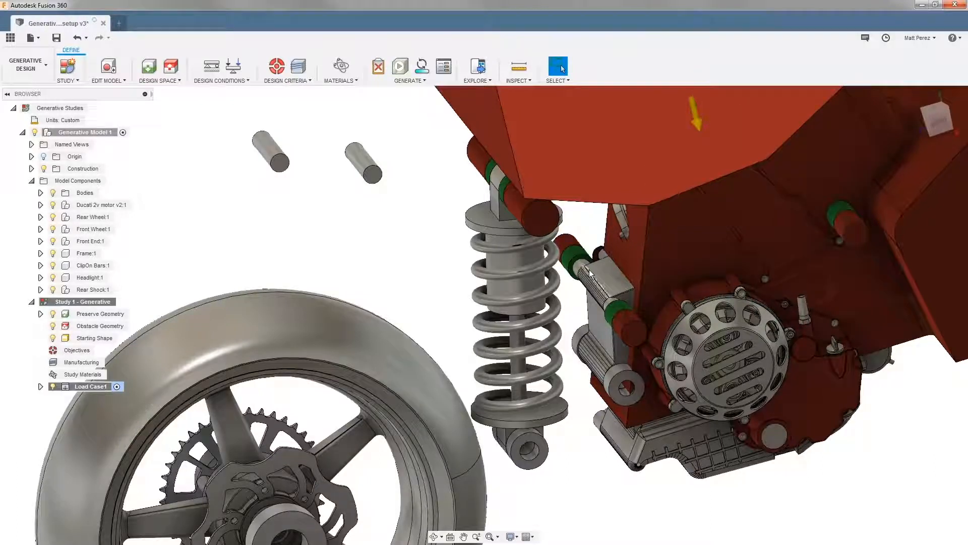
scroll(588, 269, "up", 5)
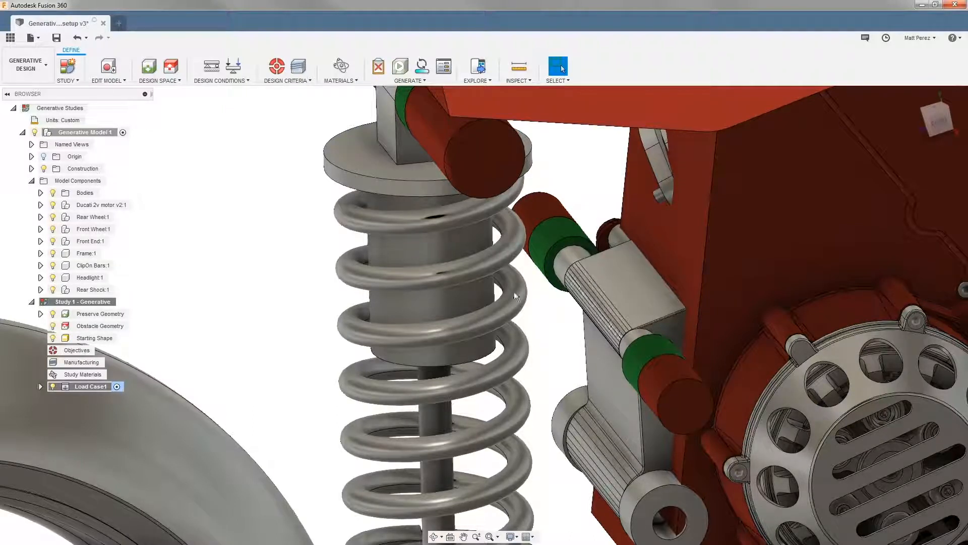
left_click(174, 69)
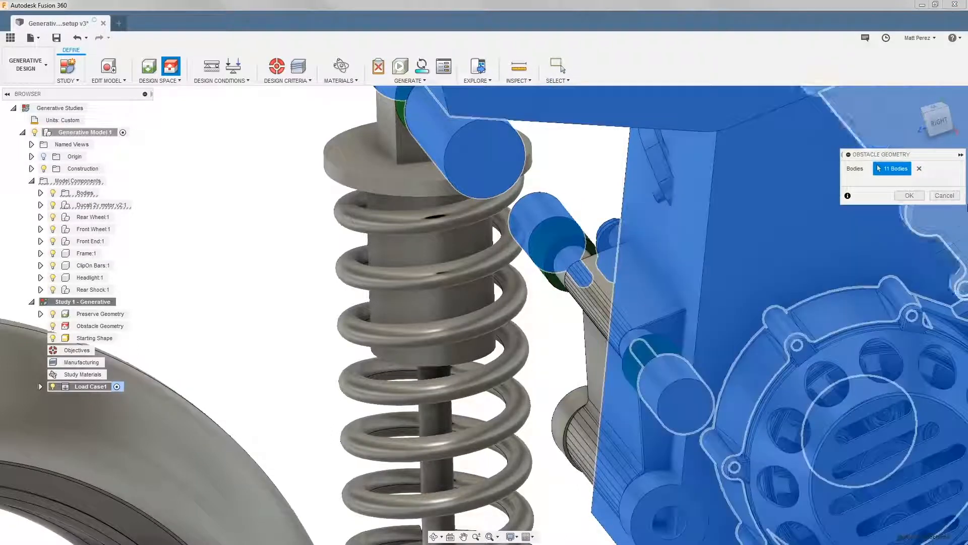
left_click(945, 196)
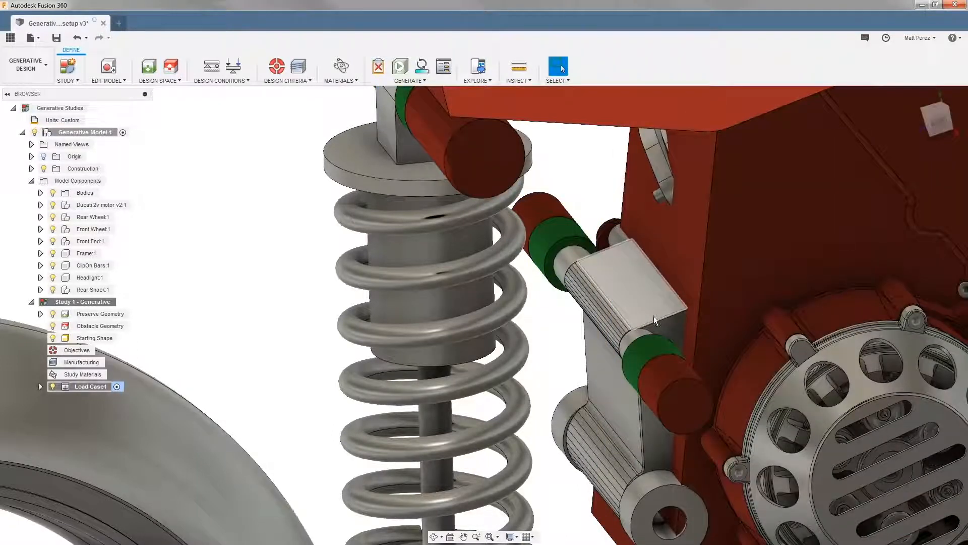
Return to editing the model and create a sketch on the inner face of the rear engine lug
left_click(110, 67)
scroll(555, 232, "up", 3)
left_click(557, 226)
right_click(556, 224)
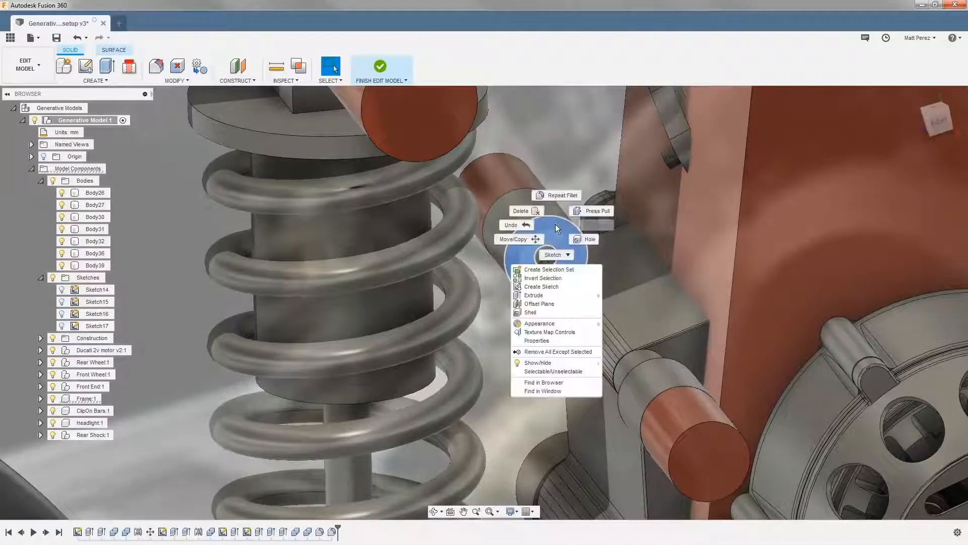
left_click(552, 285)
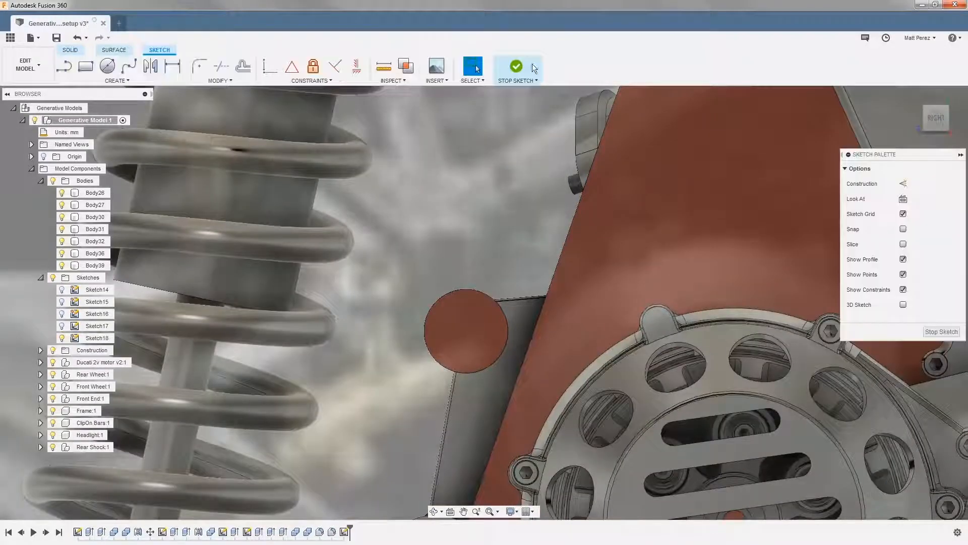
left_click(517, 67)
Extrude the lug sketch's ring and inner circle 200 mm across to the opposite lug as a new body
key("e")
left_click(554, 229)
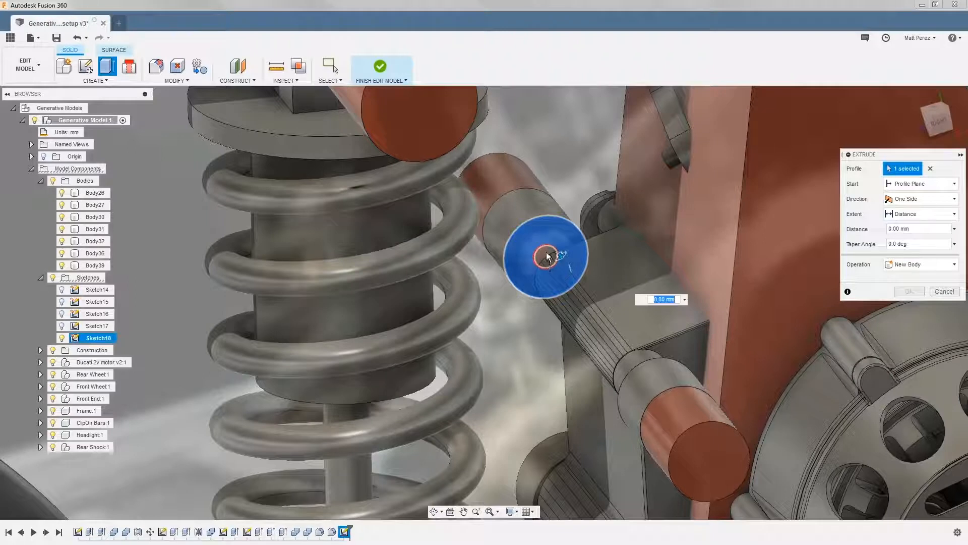
left_click(548, 257)
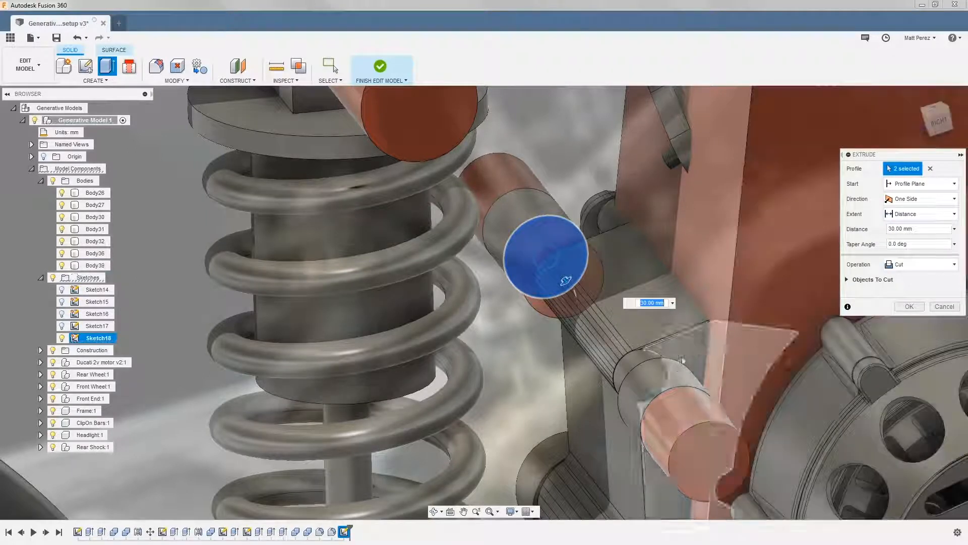
middle_click_drag(661, 358, 605, 356, "shift")
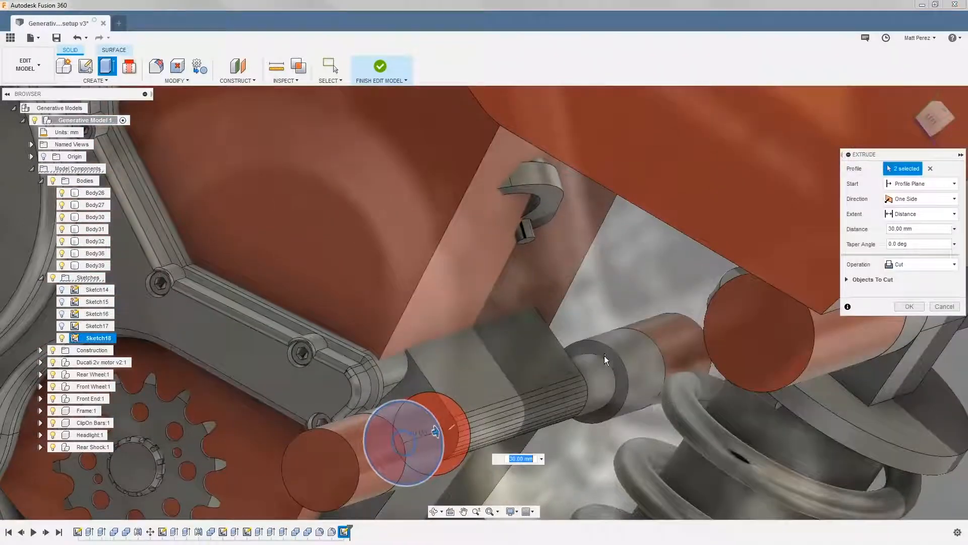
type("200")
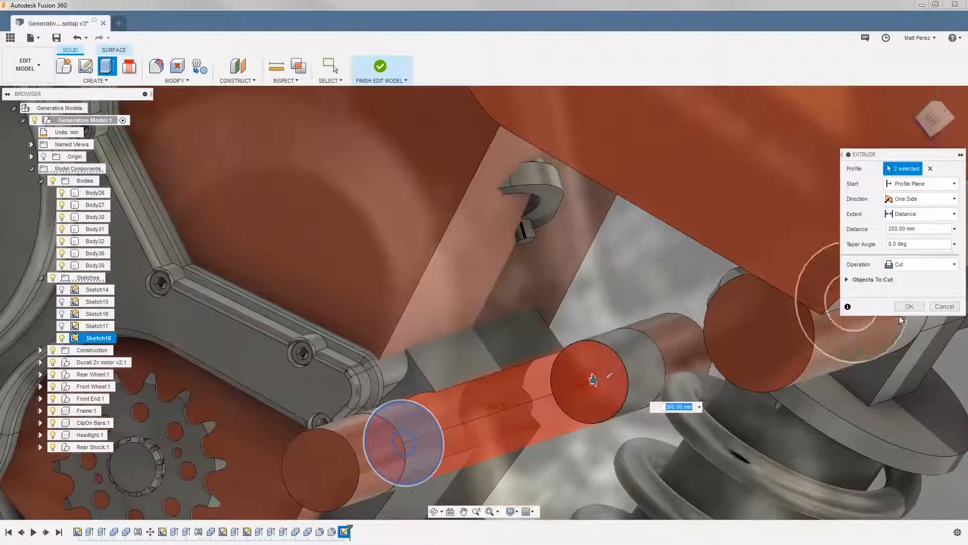
left_click(918, 266)
left_click(914, 314)
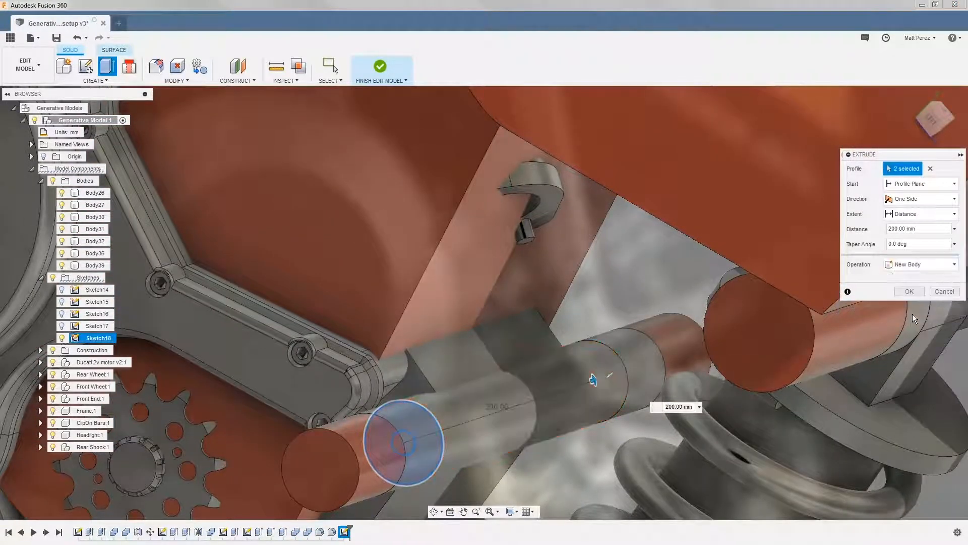
left_click(916, 306)
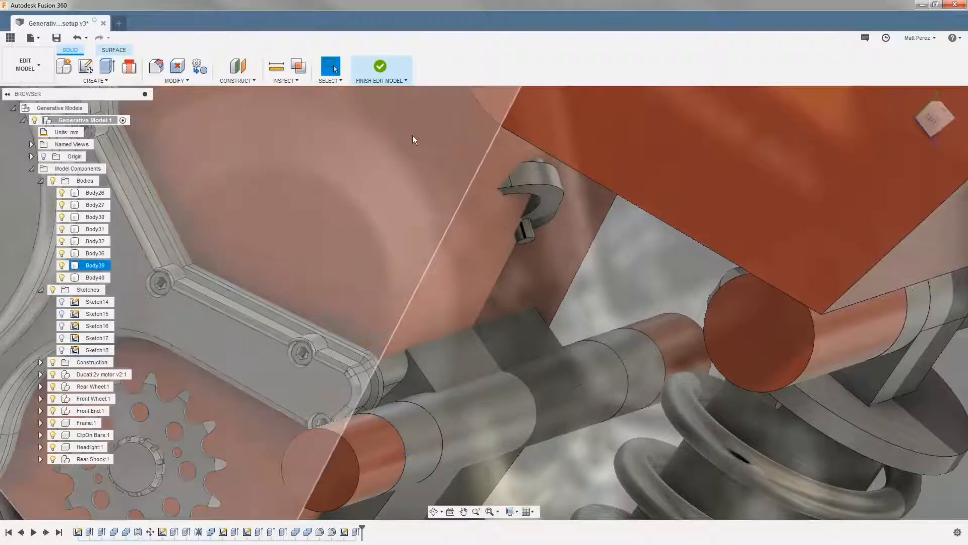
Finish editing the model and add the new cylinder between the rear engine lugs to the obstacle geometry
left_click(374, 67)
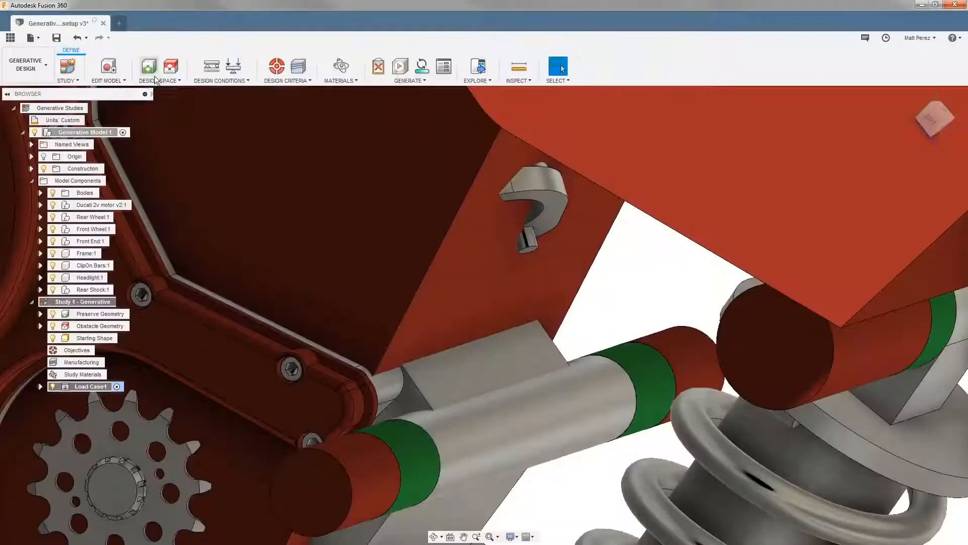
left_click(171, 70)
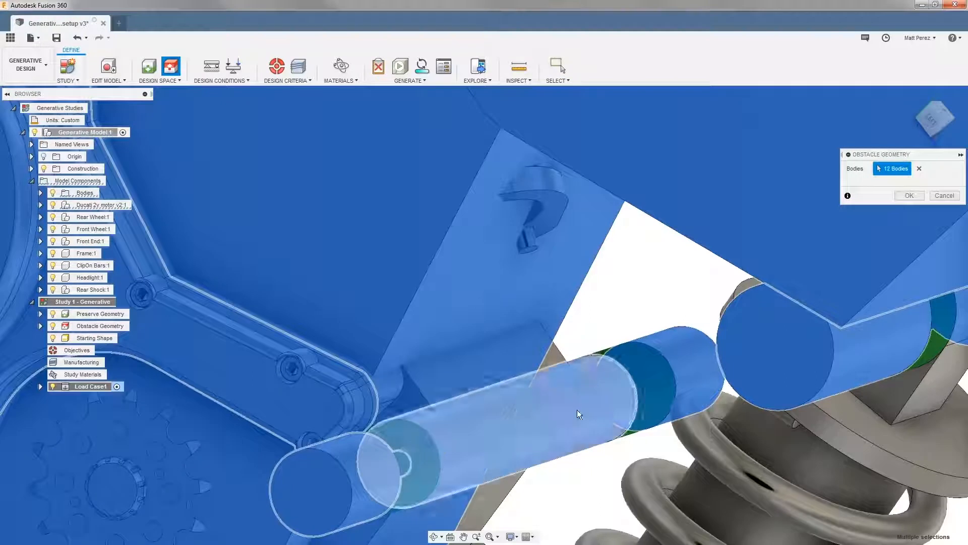
left_click(577, 410)
left_click(909, 195)
Examine the space between the two upper shock mount lugs for missing obstacle coverage
scroll(618, 283, "down", 5)
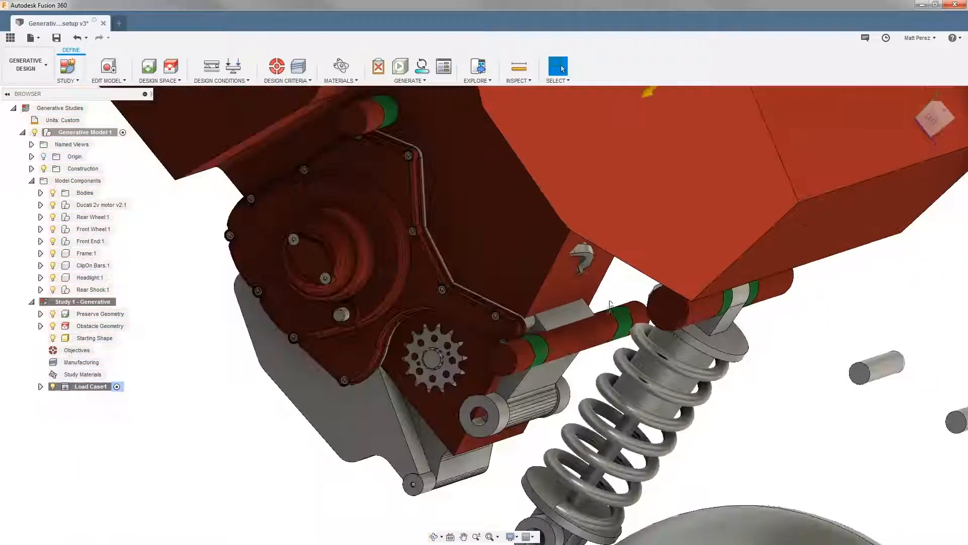
middle_click_drag(619, 341, 562, 238, "shift")
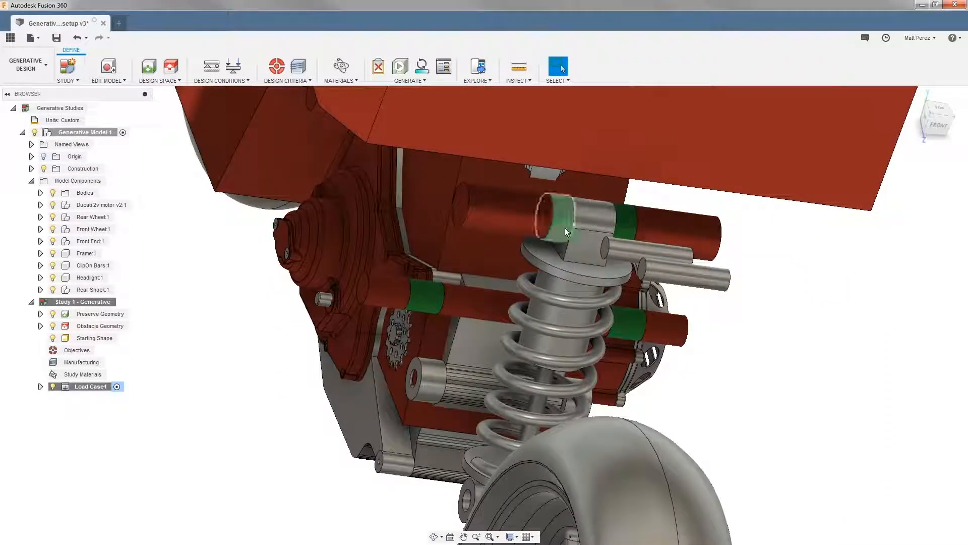
scroll(567, 235, "up", 5)
middle_click_drag(688, 196, 608, 195, "shift")
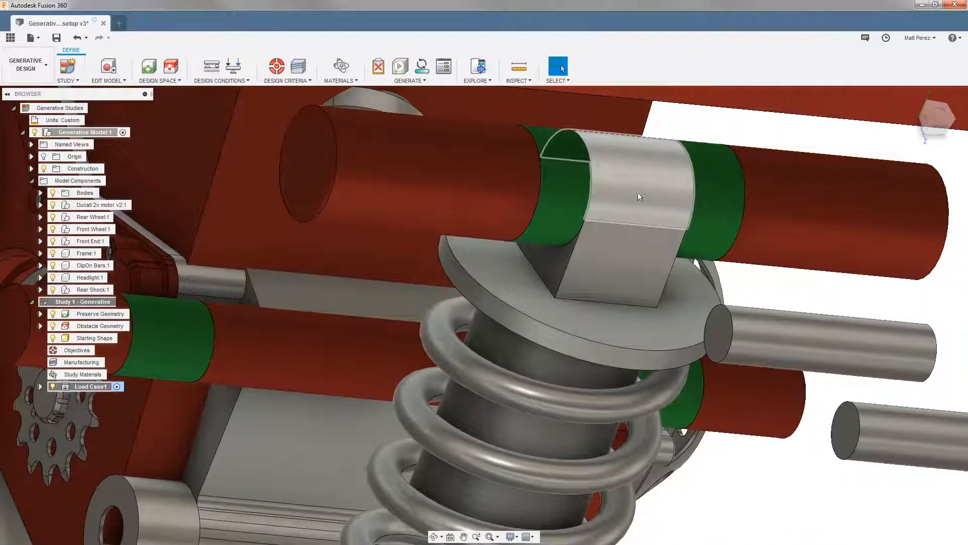
Return to editing the model and create a sketch on the inner face of one upper shock mount lug
left_click(112, 68)
middle_click_drag(573, 225, 563, 163, "shift")
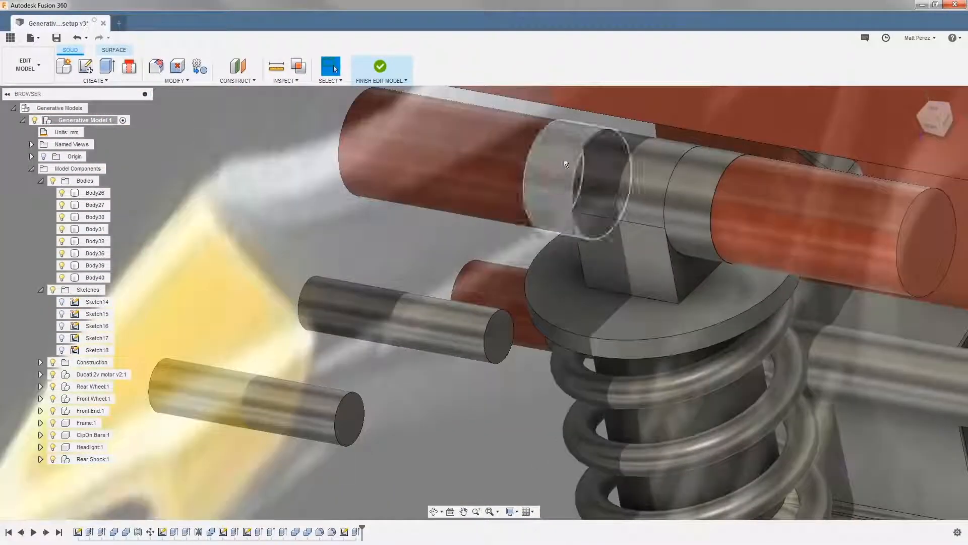
left_click(592, 146)
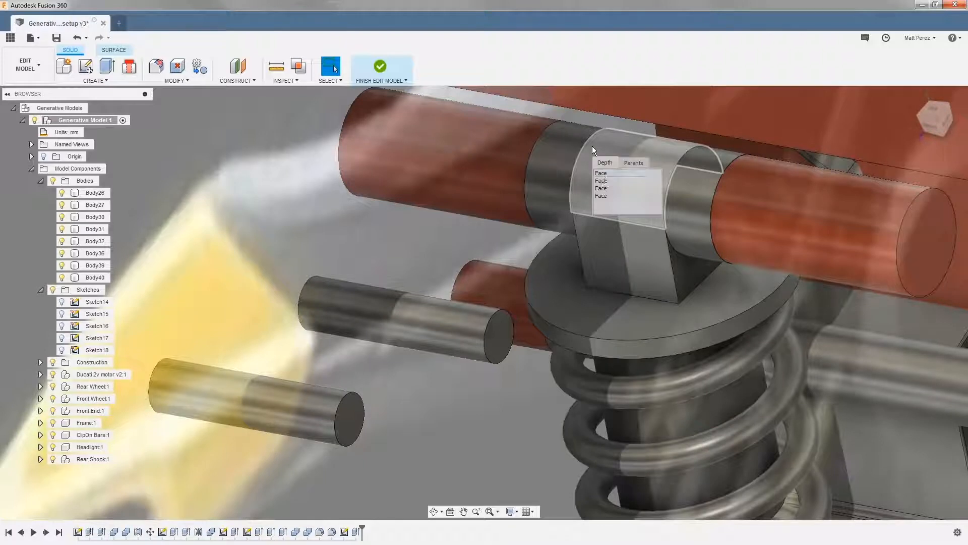
left_click(605, 179)
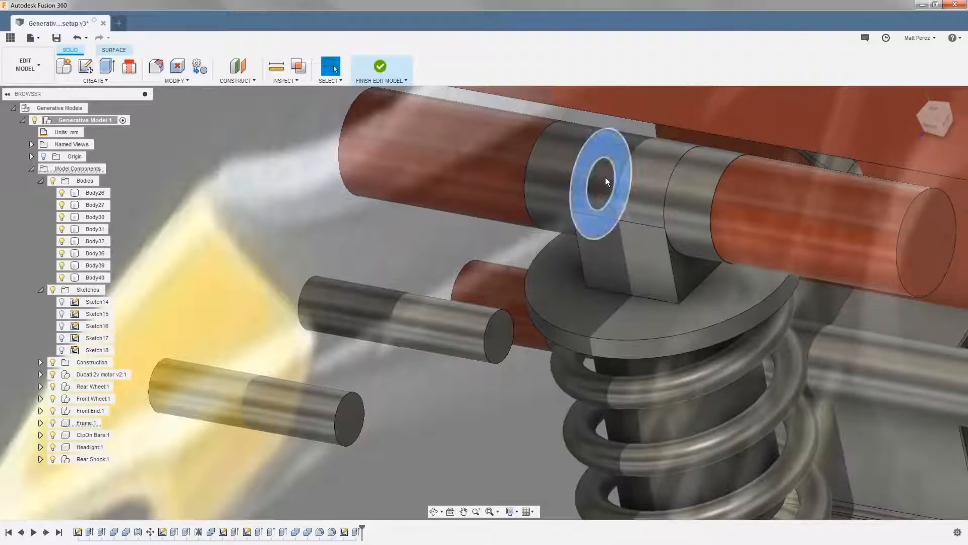
left_click(80, 69)
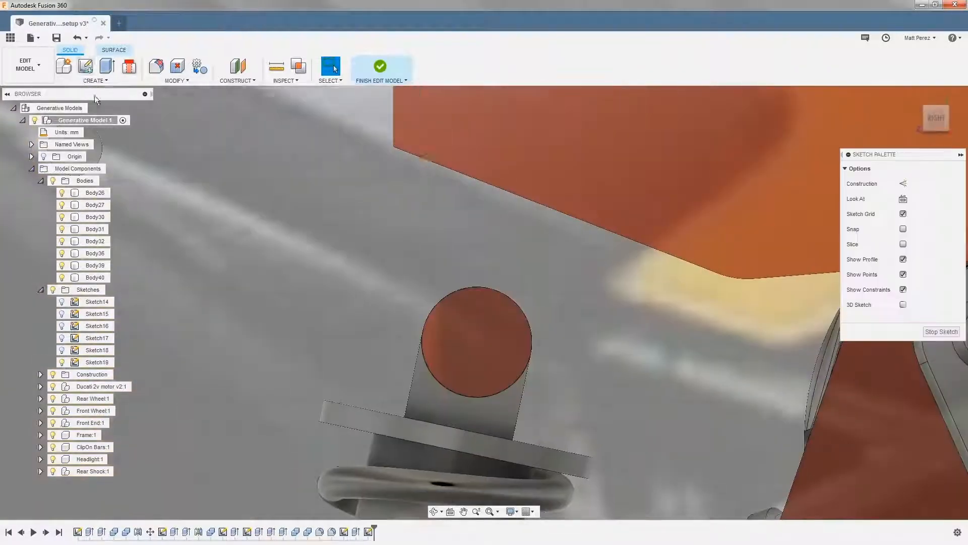
left_click(520, 71)
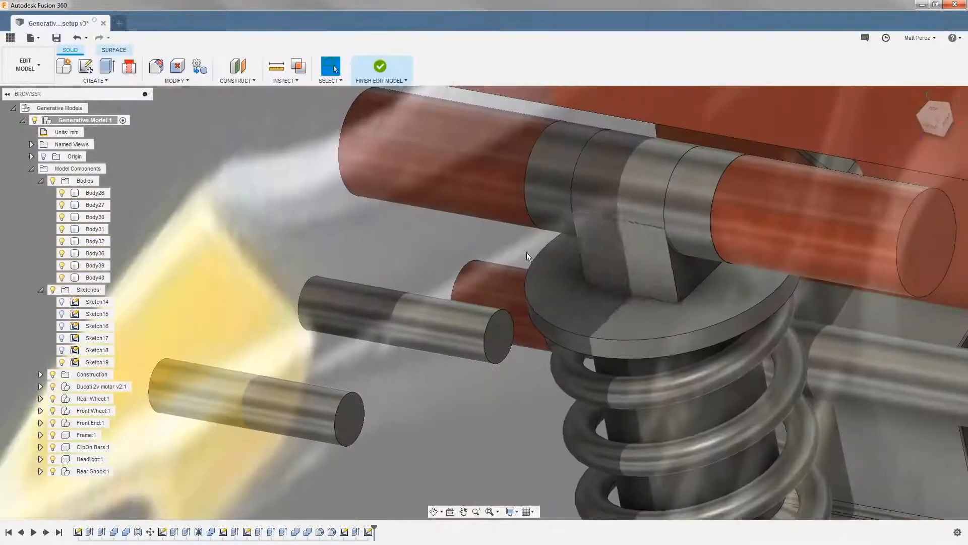
Extrude the lug sketch's ring and inner circle 50 mm to the opposite upper shock mount lug as a new body
key("e")
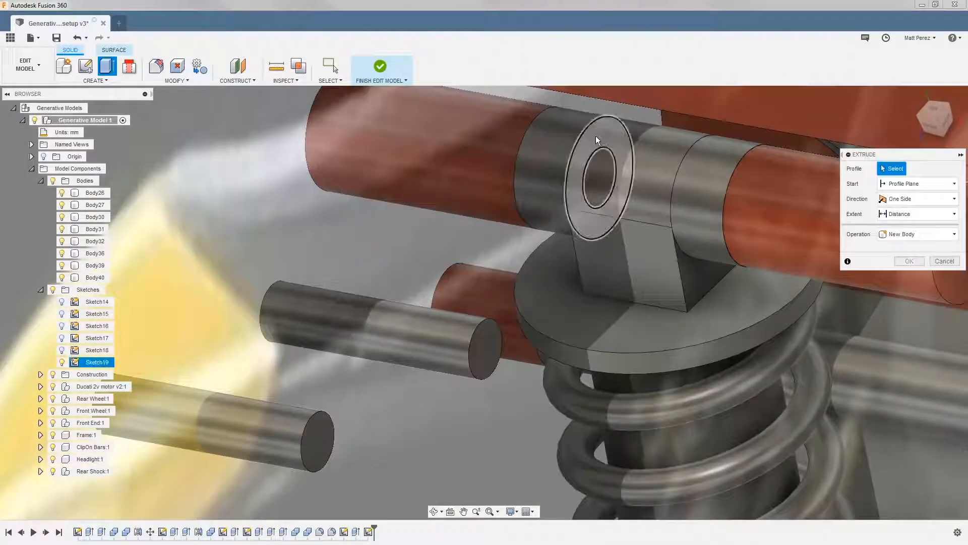
left_click(595, 135)
left_click(607, 168)
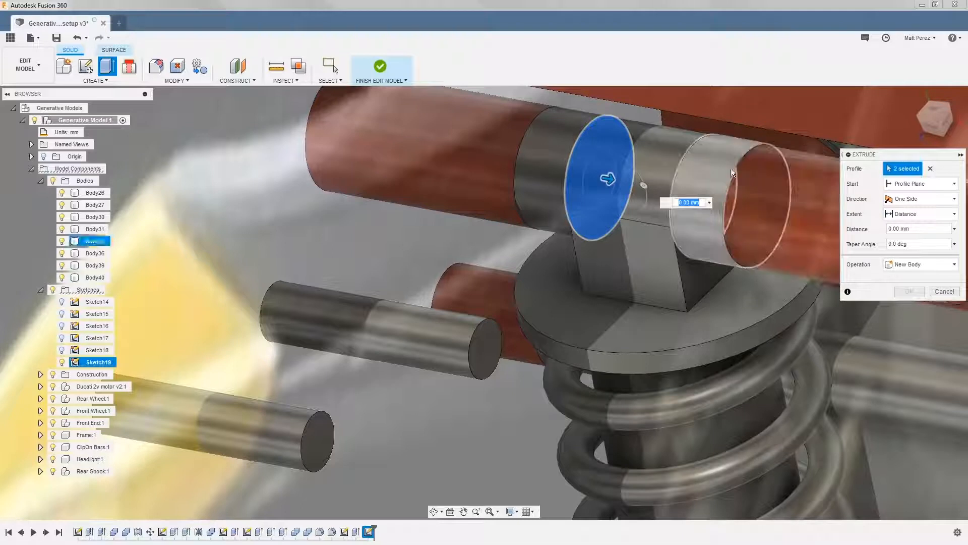
left_click(698, 147)
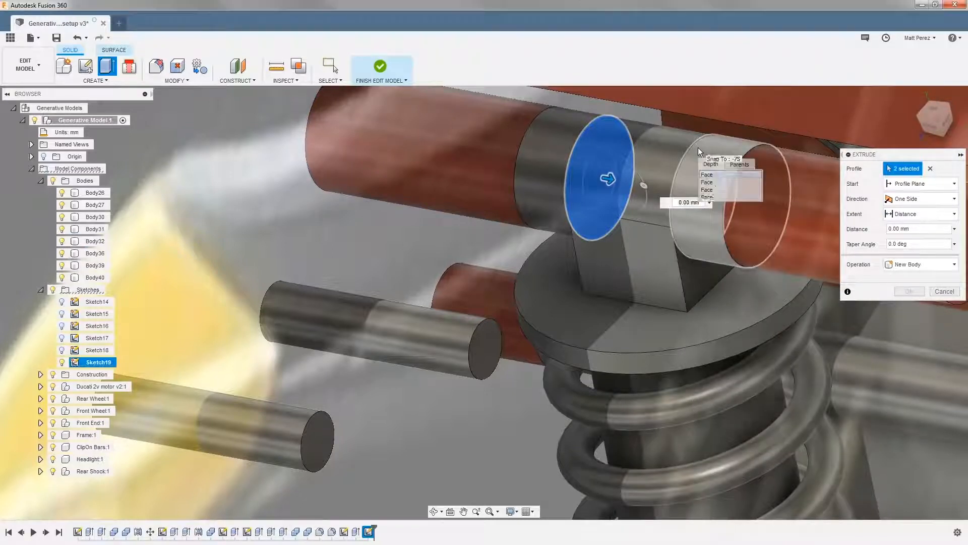
left_click(716, 183)
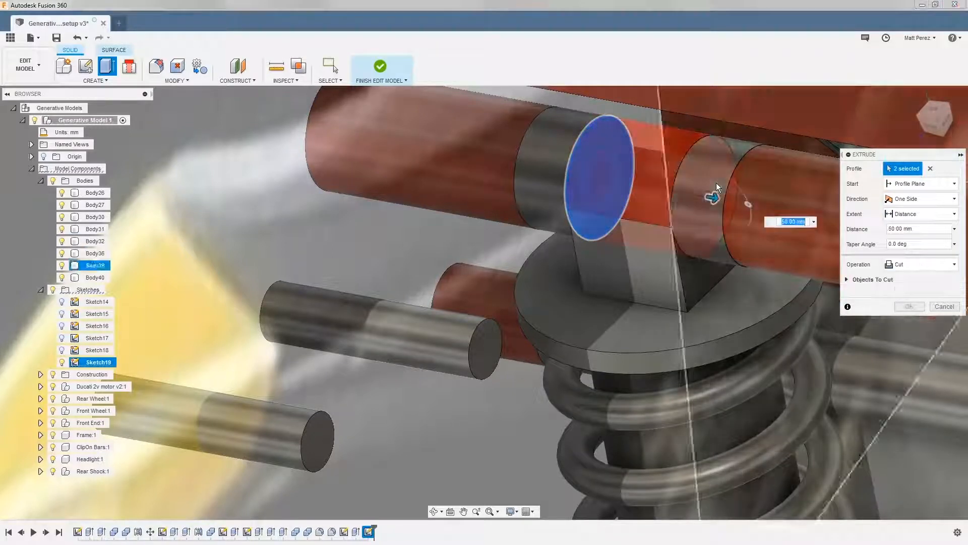
left_click(900, 264)
left_click(918, 313)
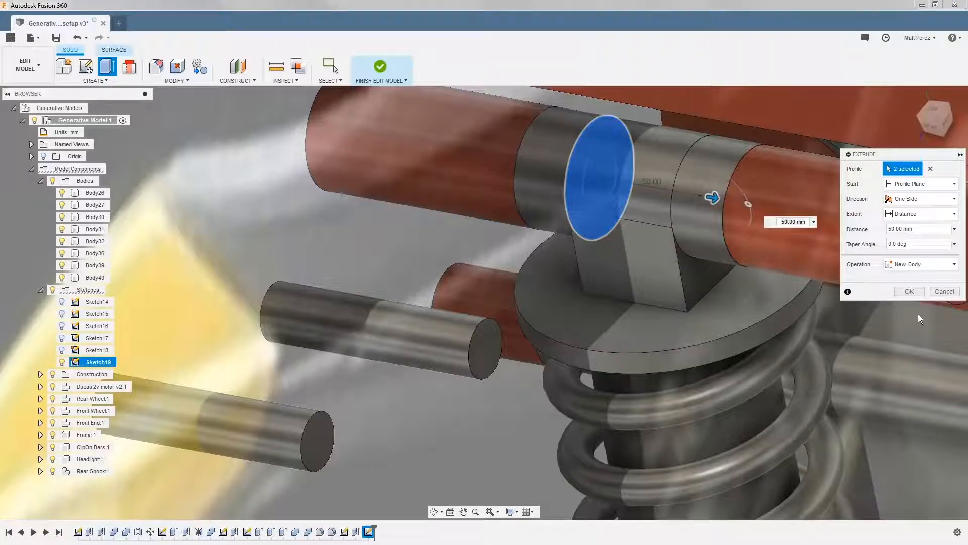
left_click(919, 306)
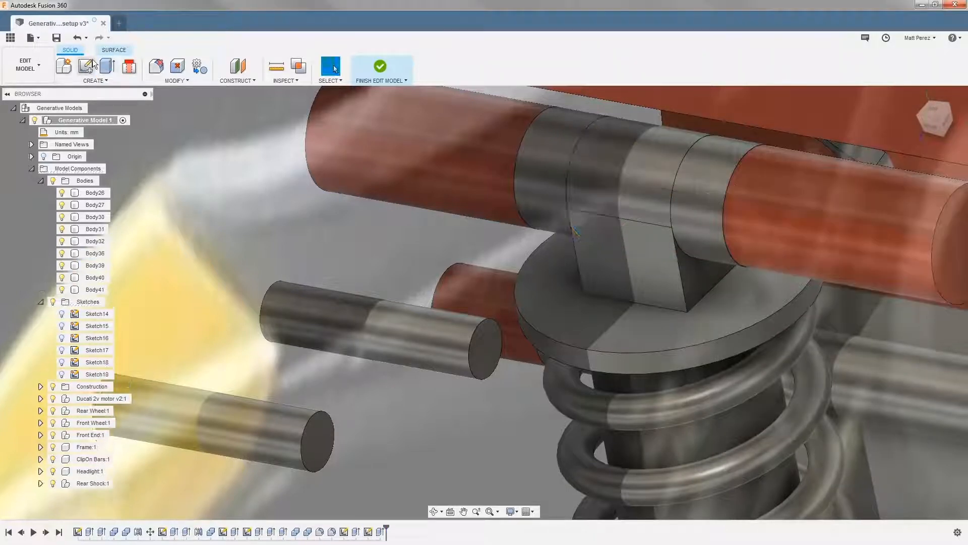
Finish editing the model and add the new cylinder between the upper shock mount lugs to the obstacle geometry
left_click(381, 66)
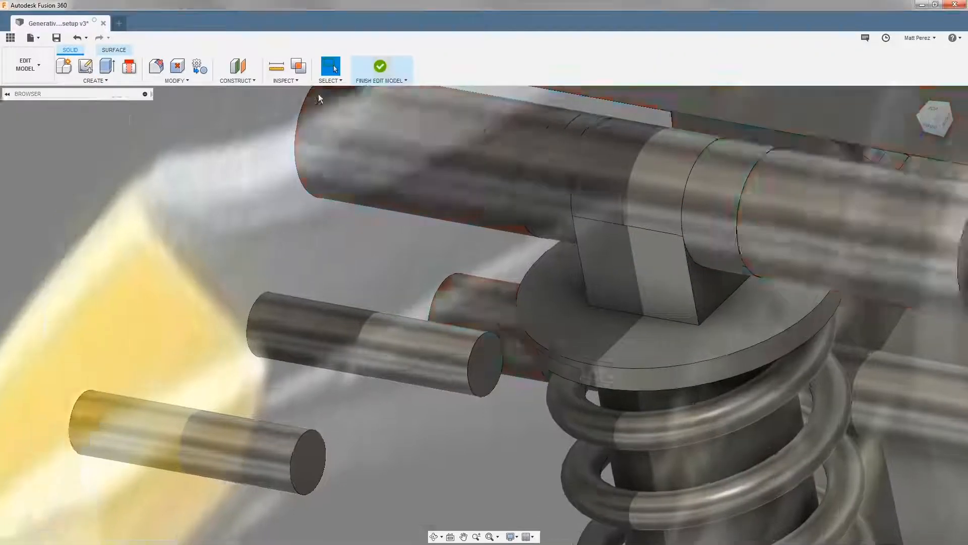
left_click(172, 68)
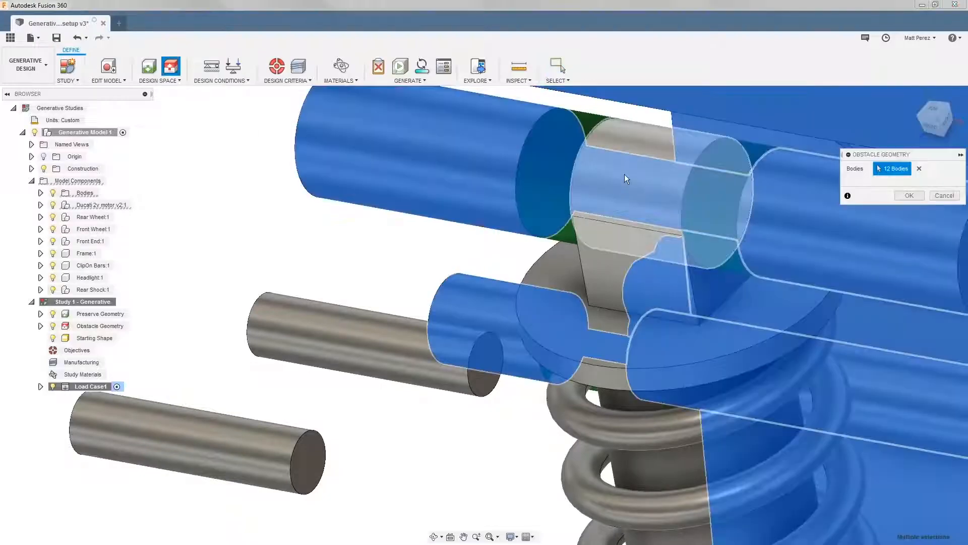
left_click(625, 174)
left_click(907, 197)
Hide the rear shock and review the obstacle geometry around the shock mount and the rear of the frame
scroll(655, 232, "down", 5)
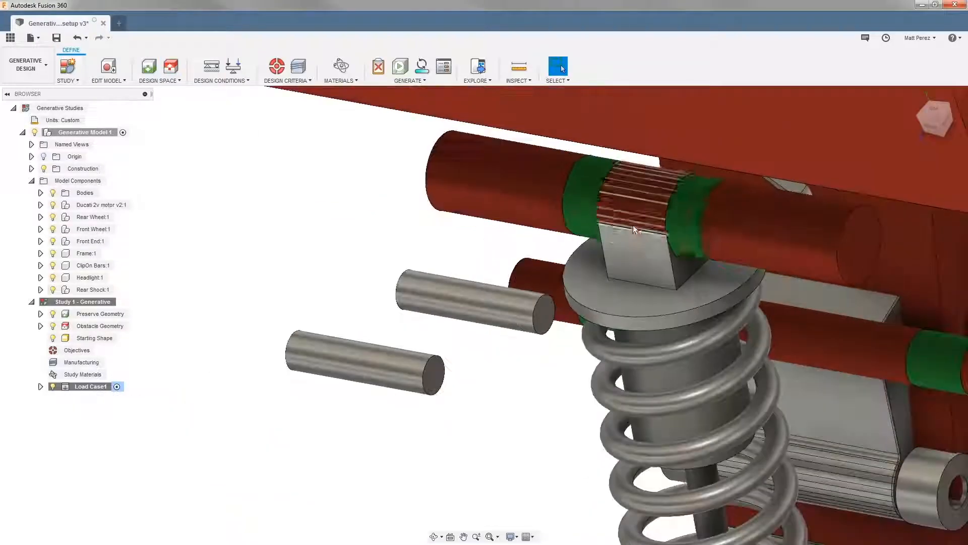
left_click(53, 289)
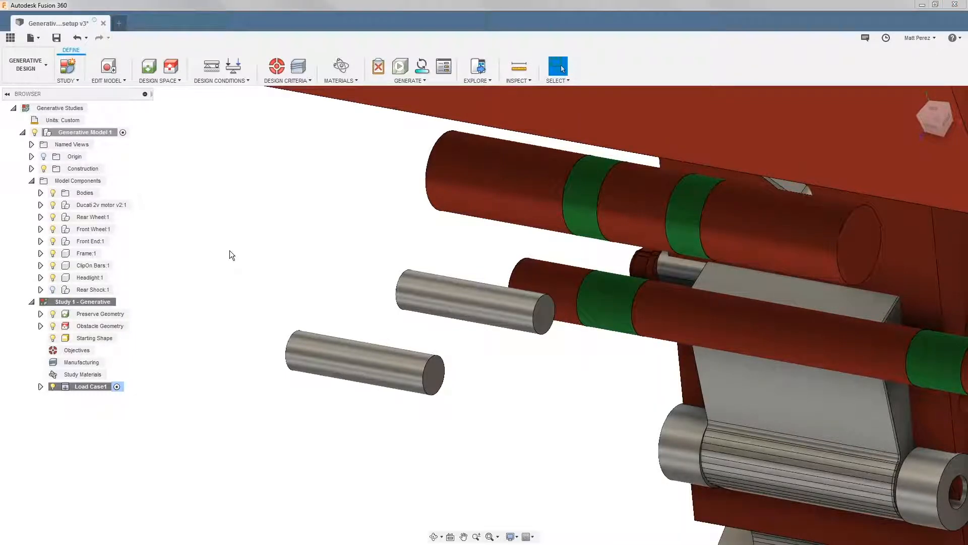
scroll(232, 250, "down", 6)
middle_click_drag(359, 256, 356, 256, "shift")
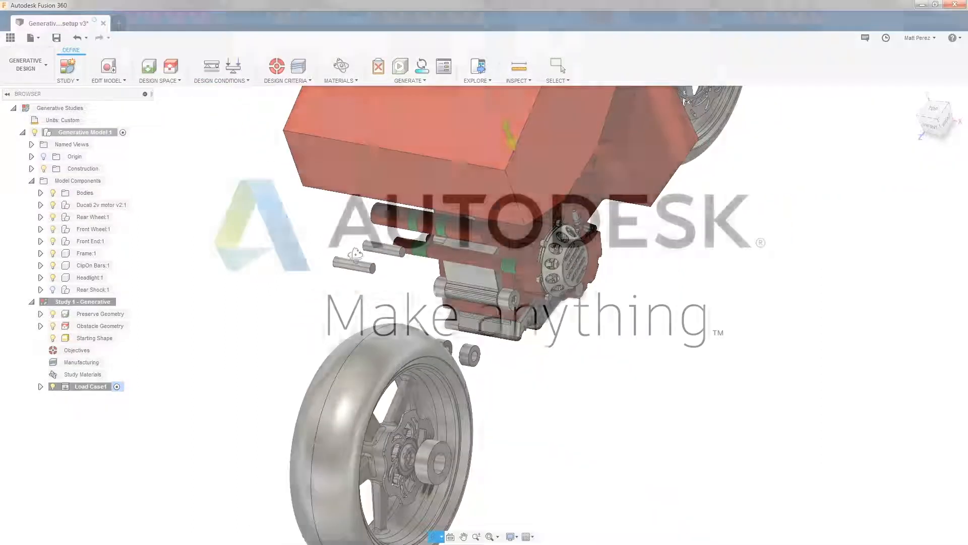